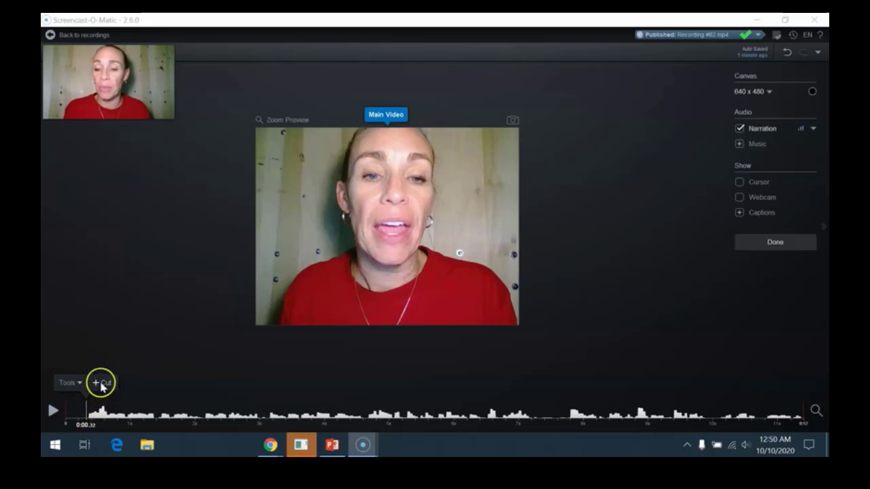
Step: Cut the opening of the recording from the start up to 0:00.32
click(102, 383)
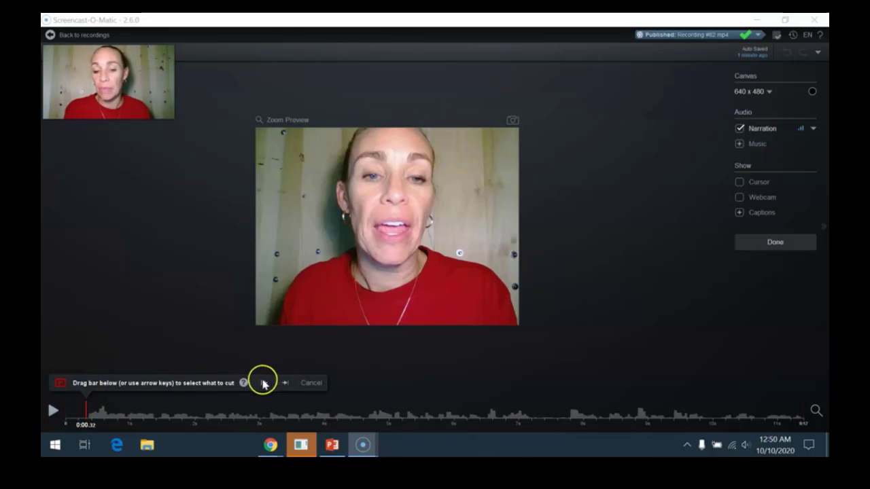
click(265, 384)
click(179, 385)
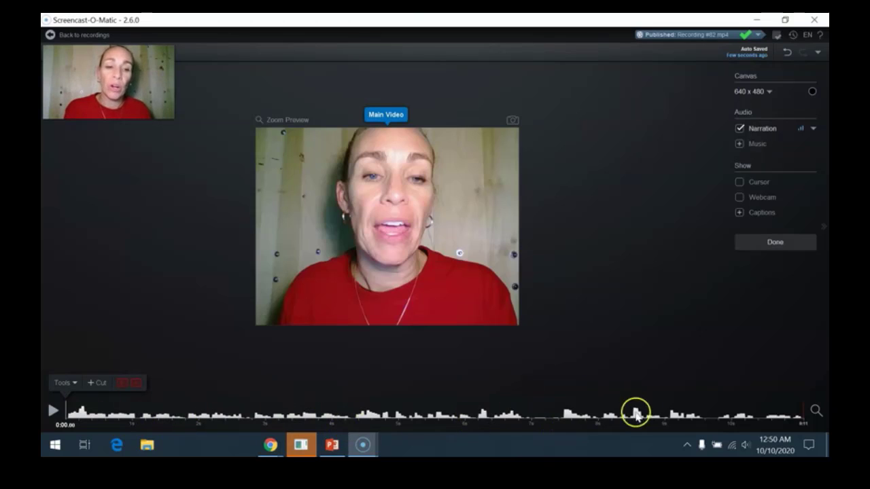
Step: Crop a narrow strip off the left side of the main video and accept the edit
click(439, 228)
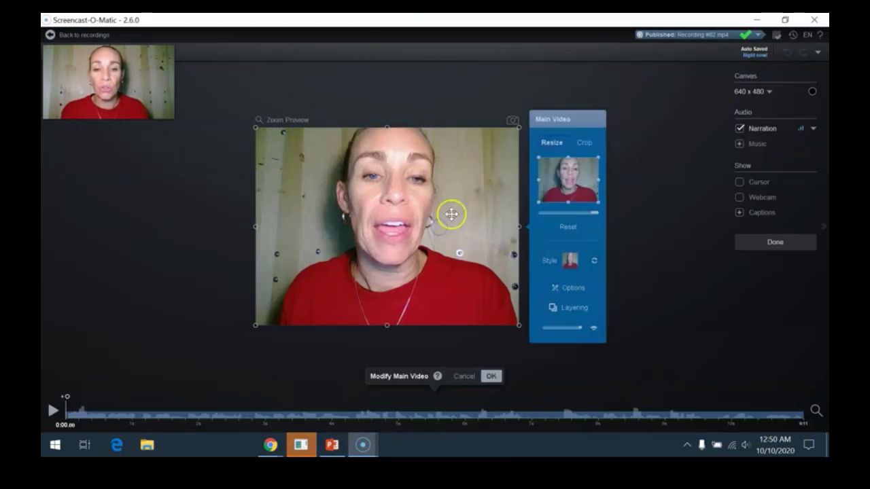
click(586, 144)
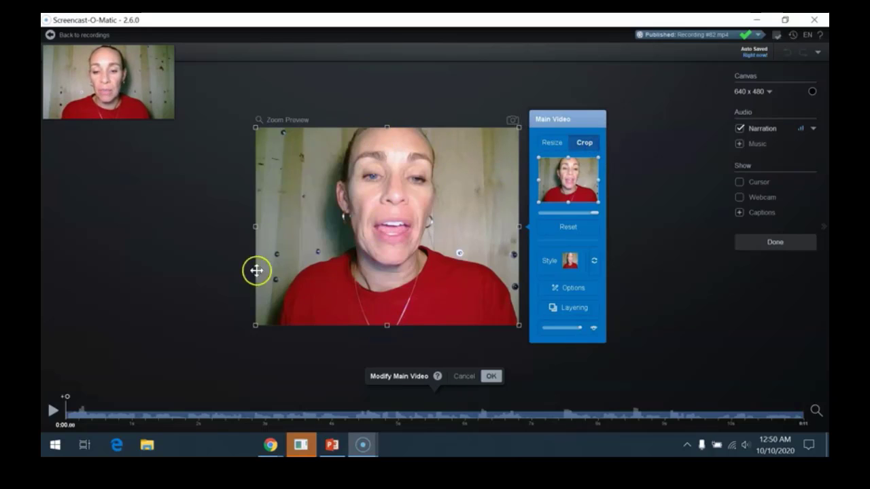
drag(256, 226, 284, 232)
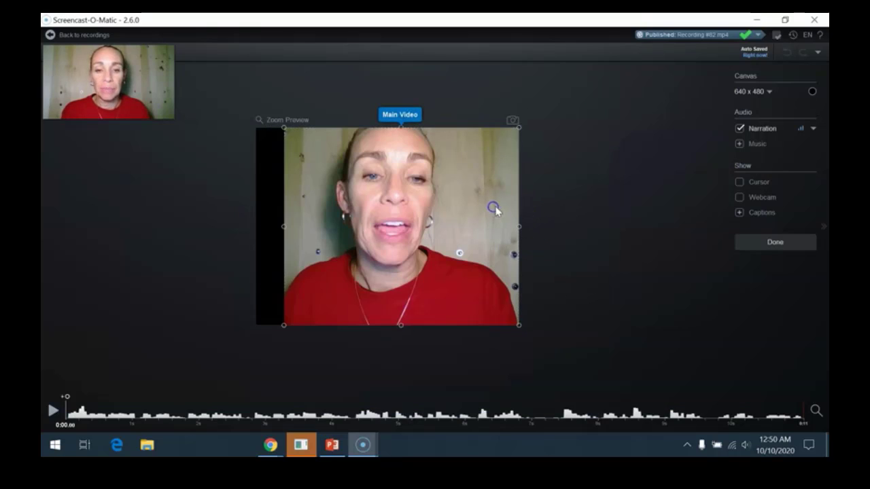
click(472, 208)
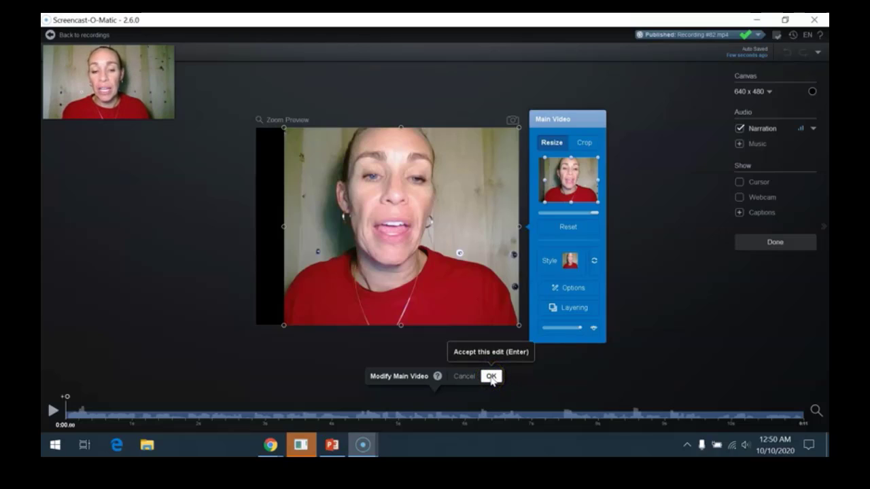
click(491, 377)
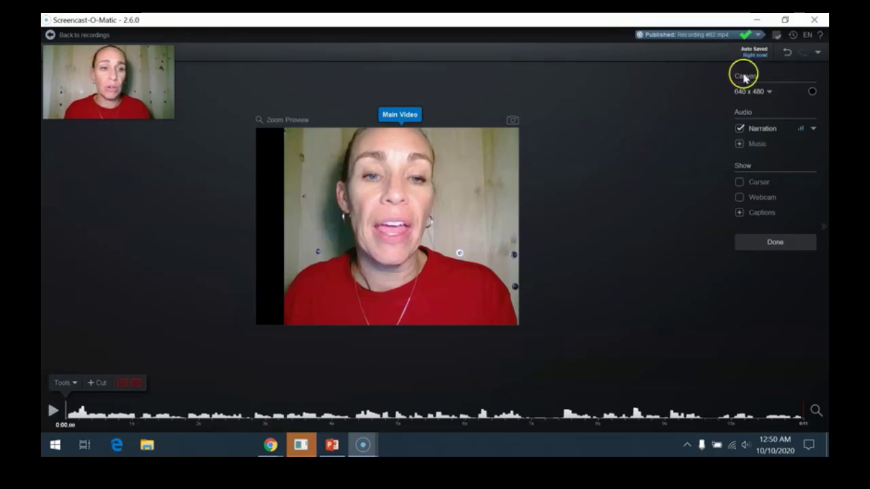
Step: Switch to WeVideo and add the Recording #4 clip from My media at the end of the Video 1 track
click(756, 20)
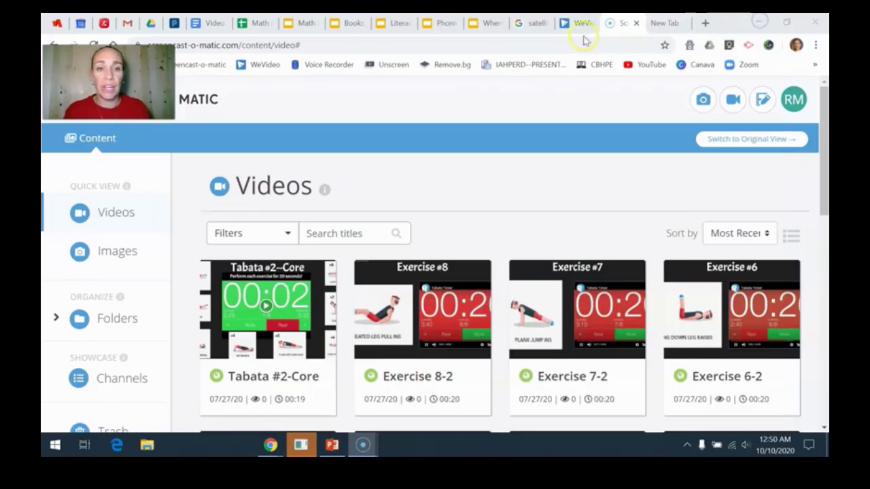
click(576, 23)
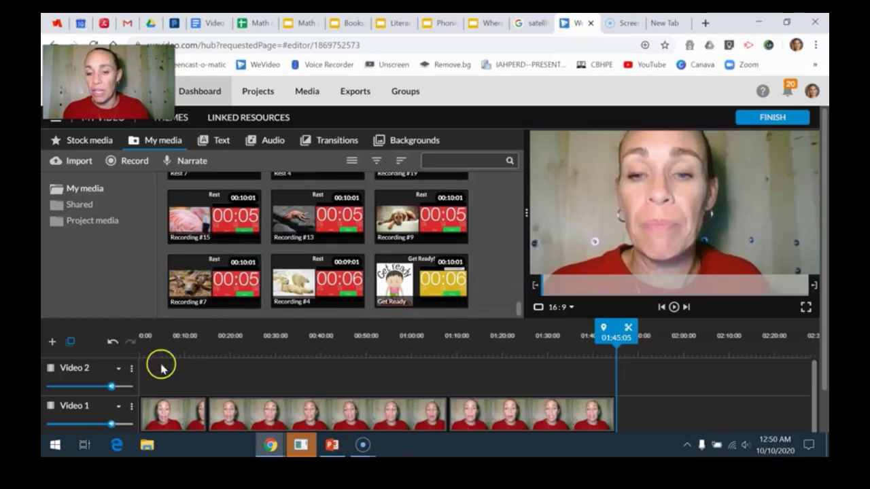
scroll(231, 231, up, 10)
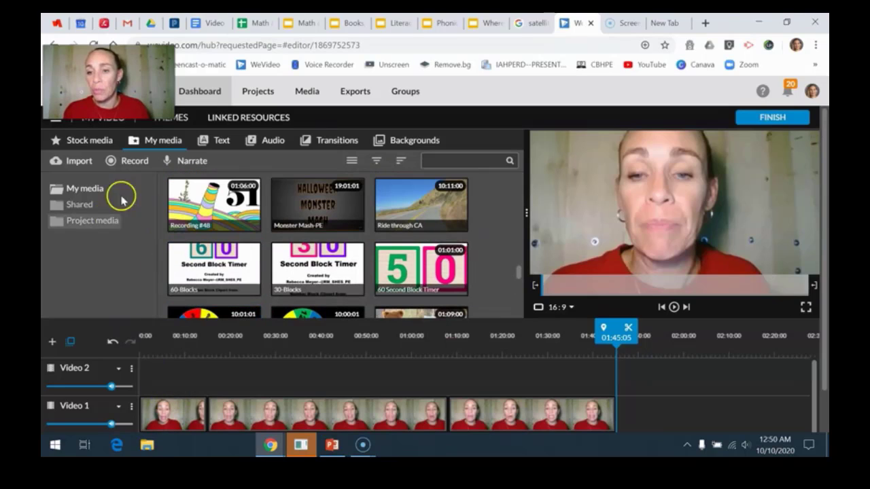
scroll(355, 252, down, 3)
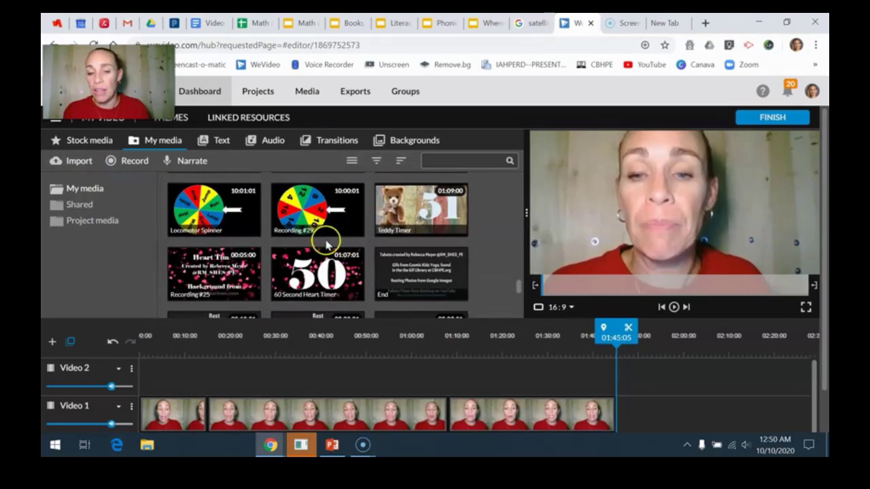
scroll(320, 250, down, 5)
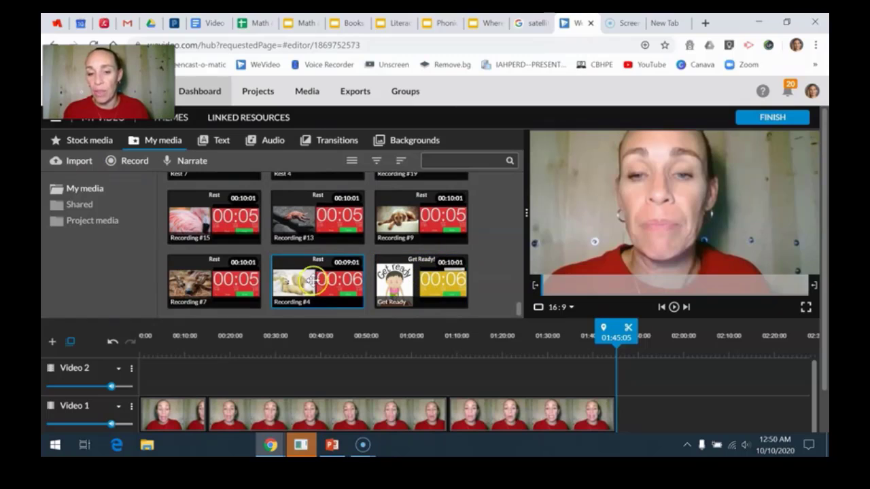
drag(314, 279, 631, 414)
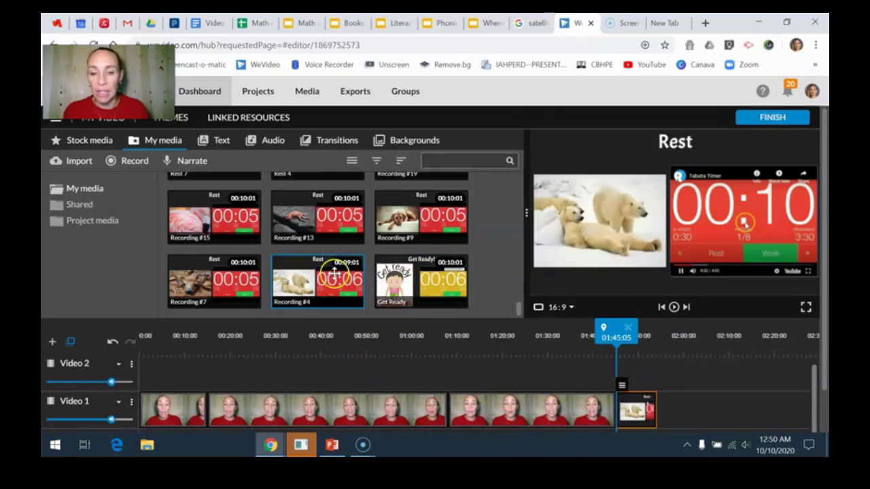
Step: Place the Get Ready clip on the Video 1 track over the end of the Recording #4 clip
drag(333, 271, 662, 408)
click(434, 287)
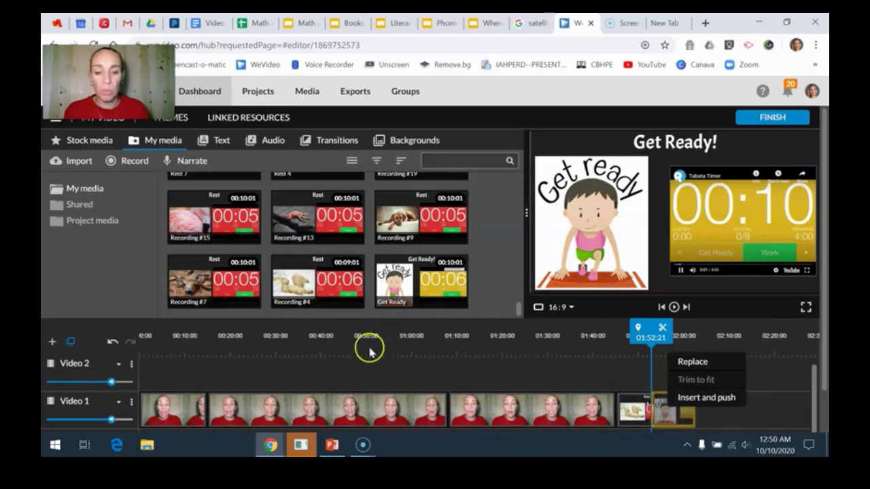
scroll(279, 343, down, 1)
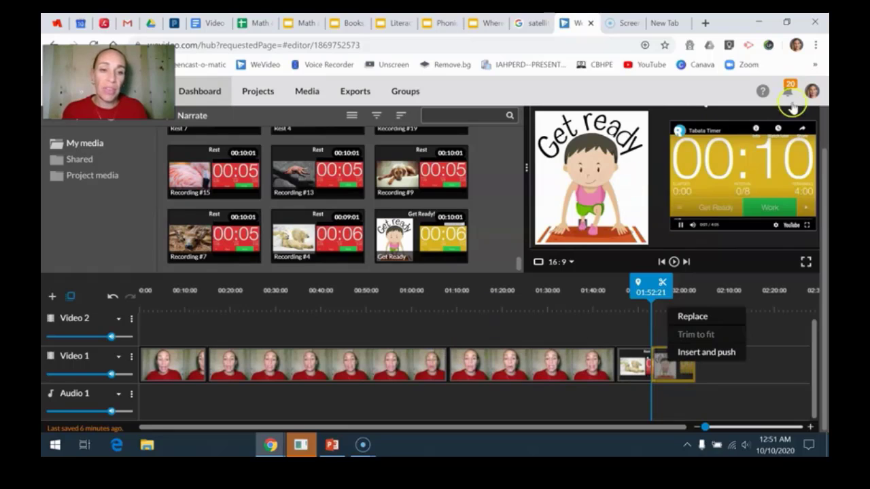
scroll(763, 145, up, 1)
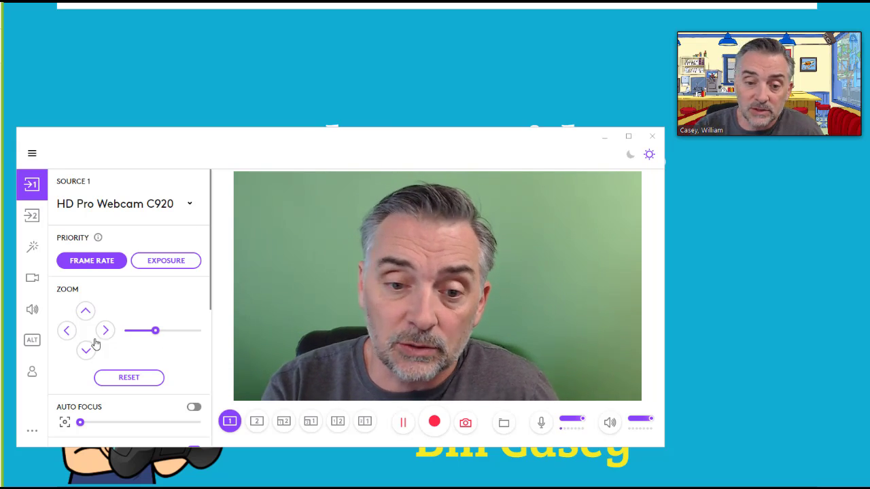
Step: Pan the HD Pro Webcam C920 image left and right and reduce its zoom slightly
click(70, 332)
click(105, 331)
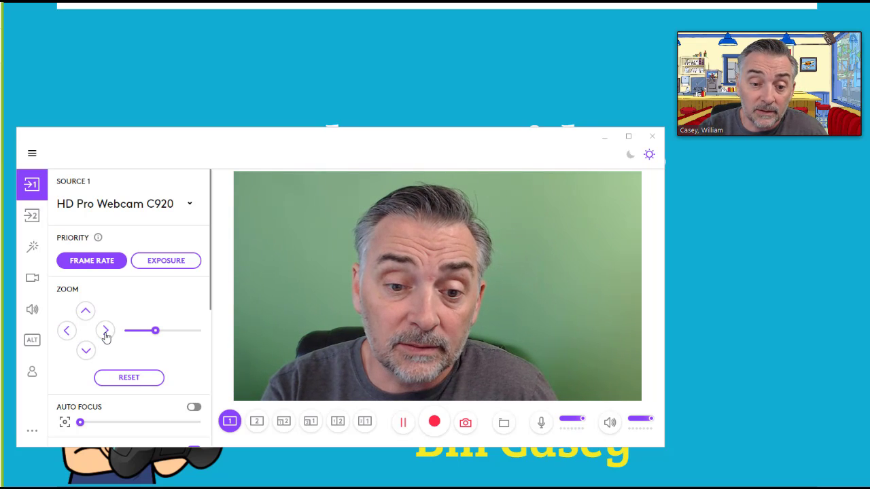
click(67, 331)
click(105, 331)
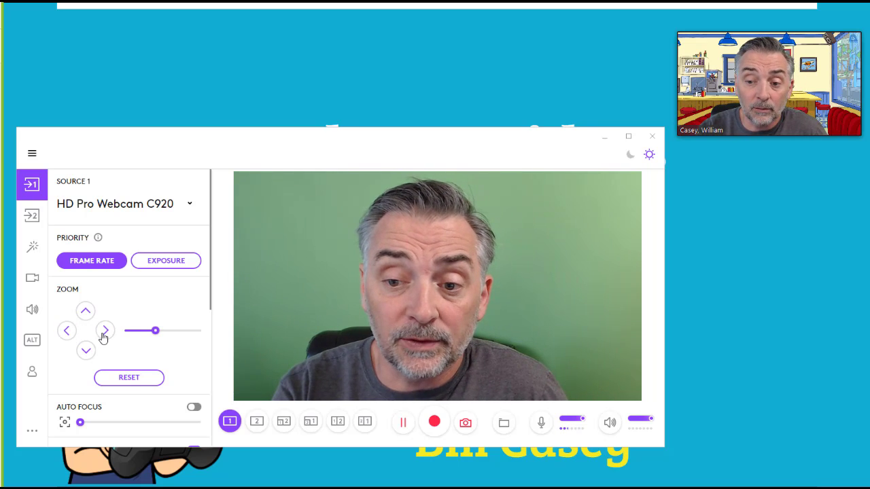
mouse_move(155, 331)
mouse_down()
mouse_move(137, 333)
mouse_move(161, 335)
mouse_move(150, 337)
mouse_up()
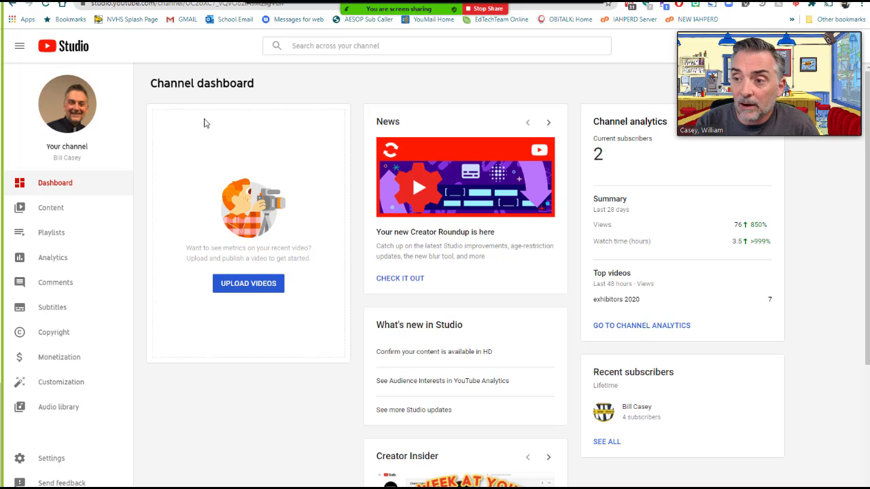
click(774, 34)
click(754, 101)
drag(774, 34, 413, 87)
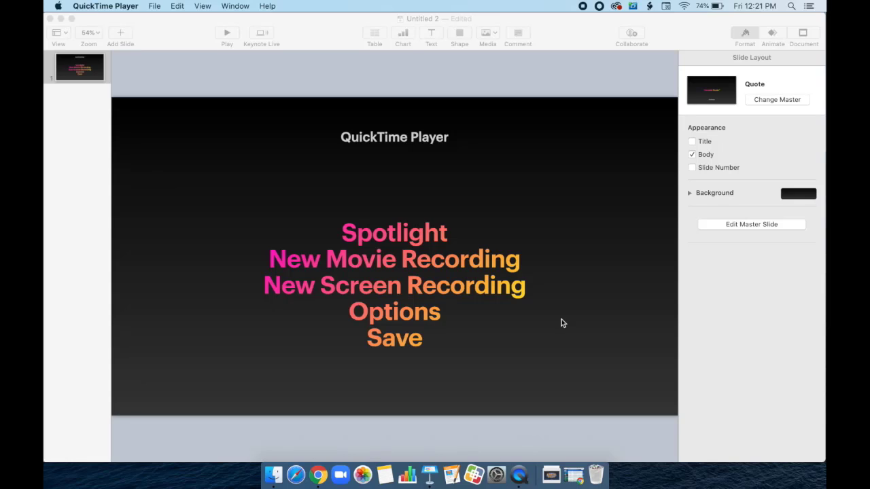
Step: Launch QuickTime Player through a Spotlight search and dismiss its file-opening dialog
click(792, 8)
key(BackSpace)
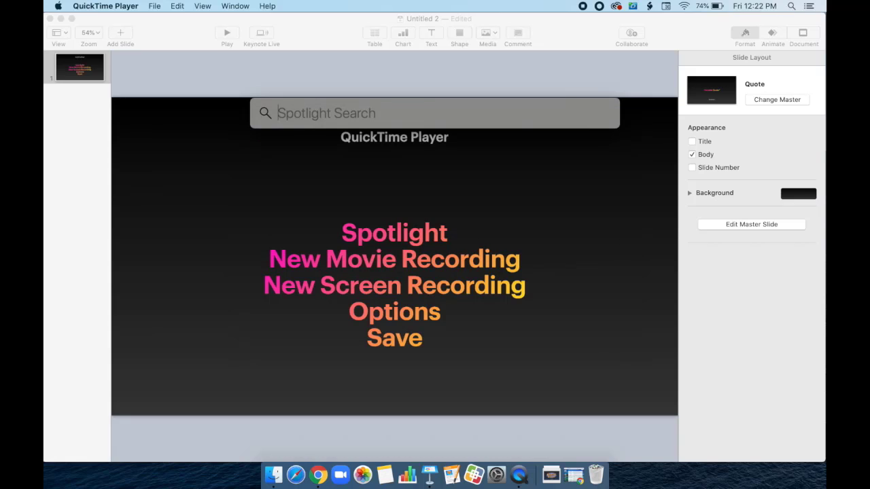
text(q)
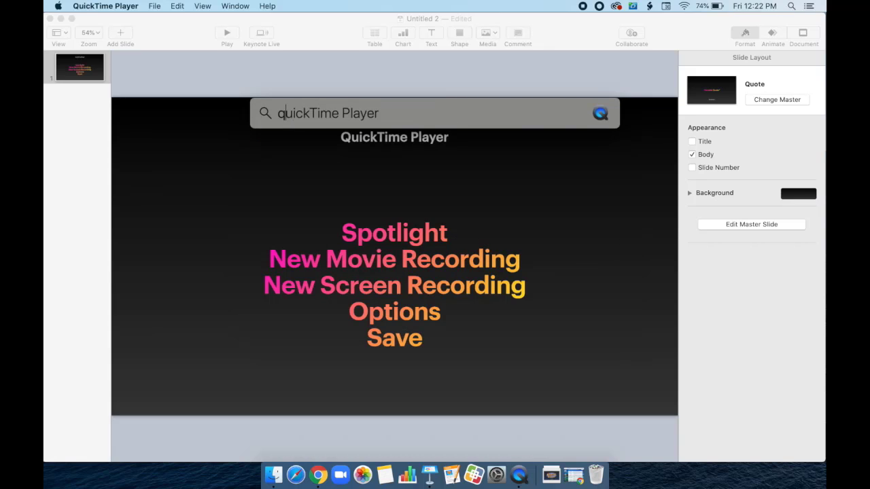
text(ui)
key(Right)
key(Return)
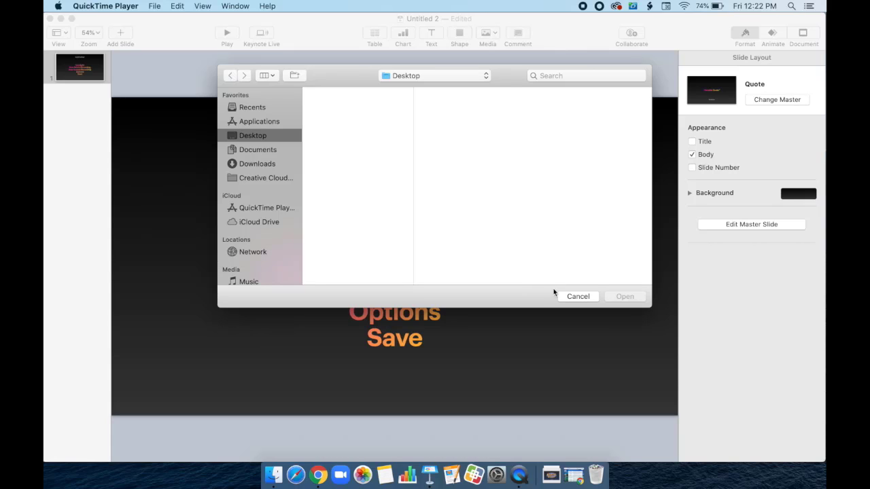
click(578, 296)
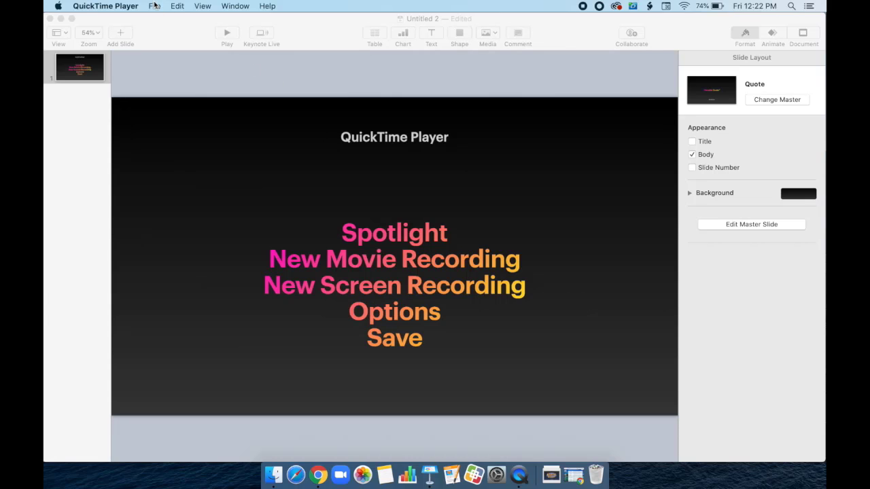
Step: Preview a new movie recording and close its window without recording
click(154, 5)
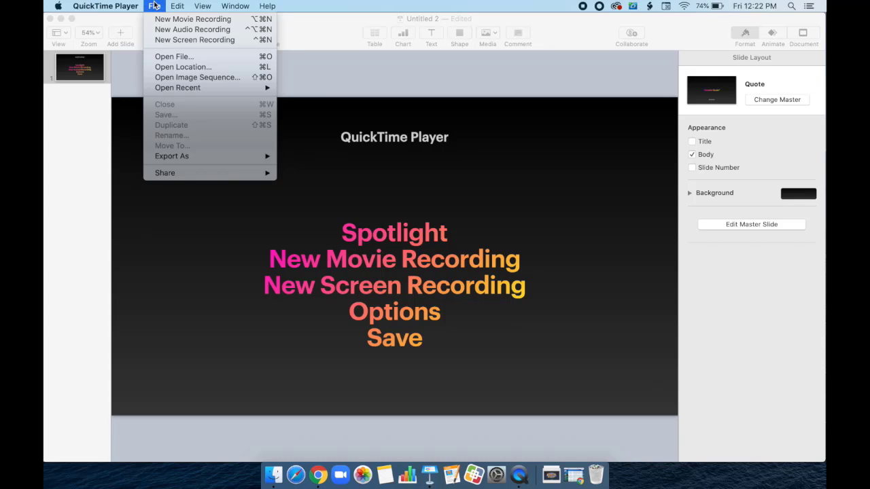
click(164, 22)
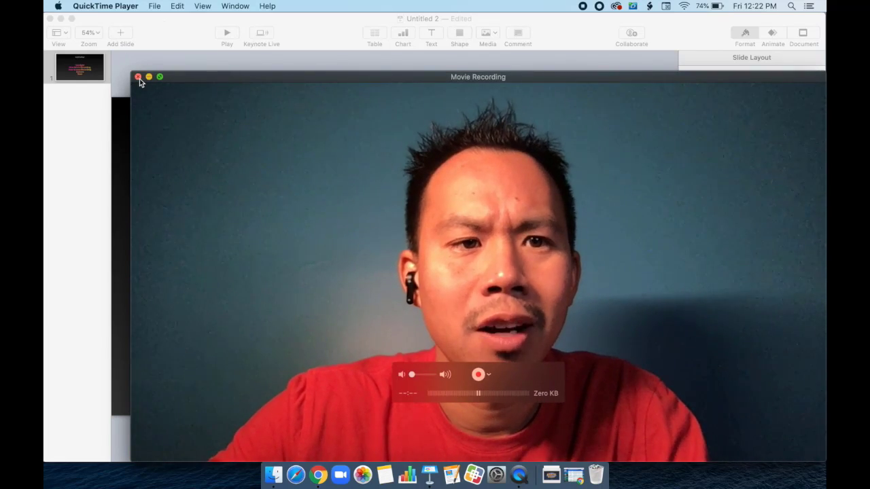
click(138, 78)
Step: Start a new screen recording and extend the left edge of the selected capture area outward
click(153, 6)
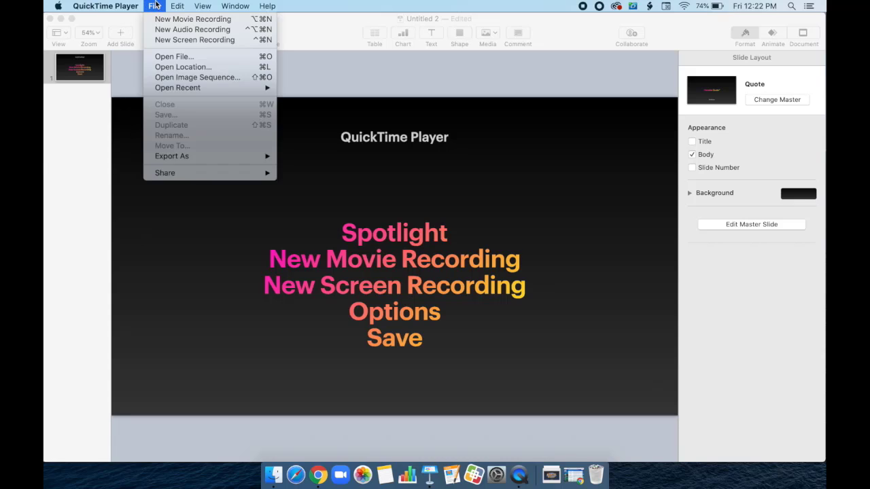
click(172, 40)
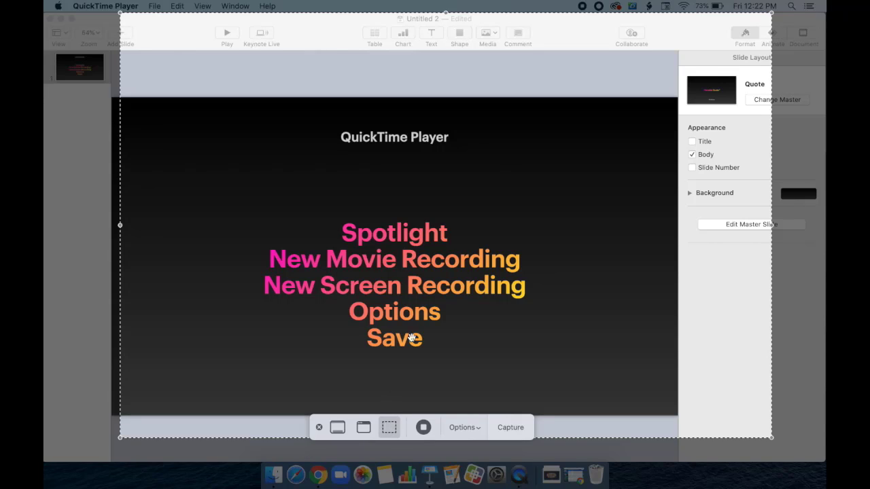
drag(125, 228, 88, 224)
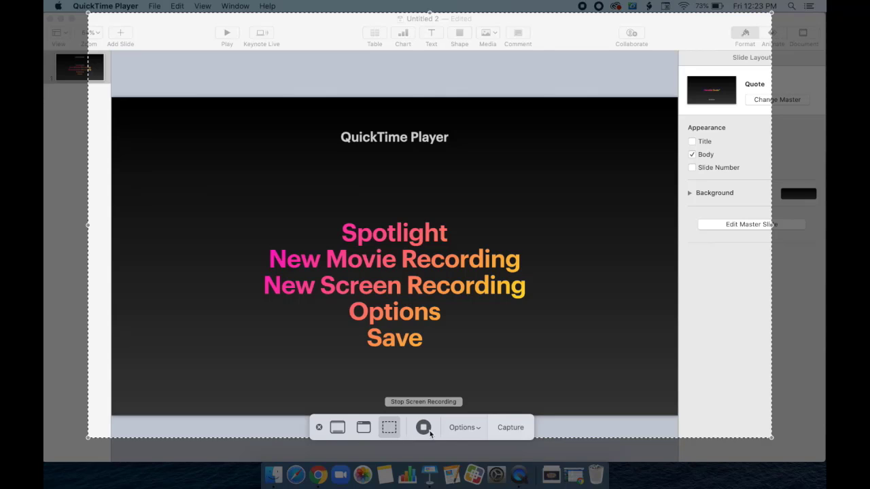
Step: Review the screen recording's save location, timer and pointer options, and close the capture controls
click(479, 430)
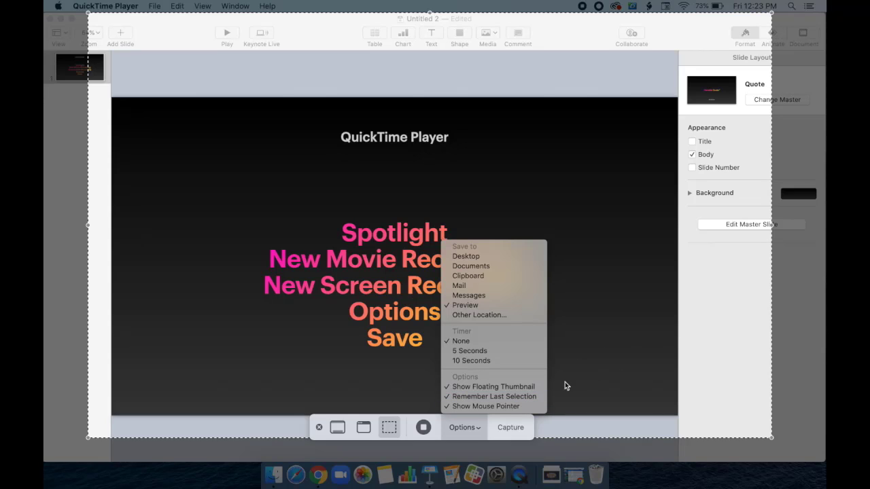
click(319, 426)
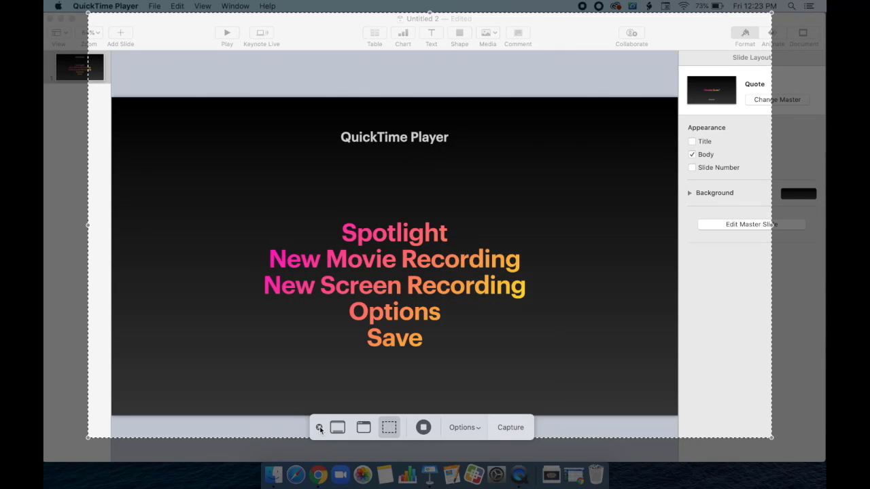
click(320, 428)
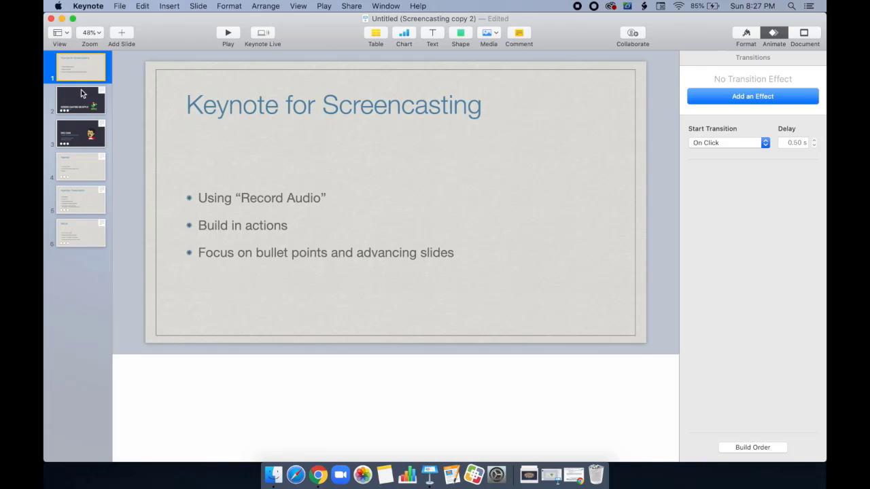
Step: Examine the Build In animation of the subtitle on slide 2 of the Keynote presentation, and deselect it
click(81, 91)
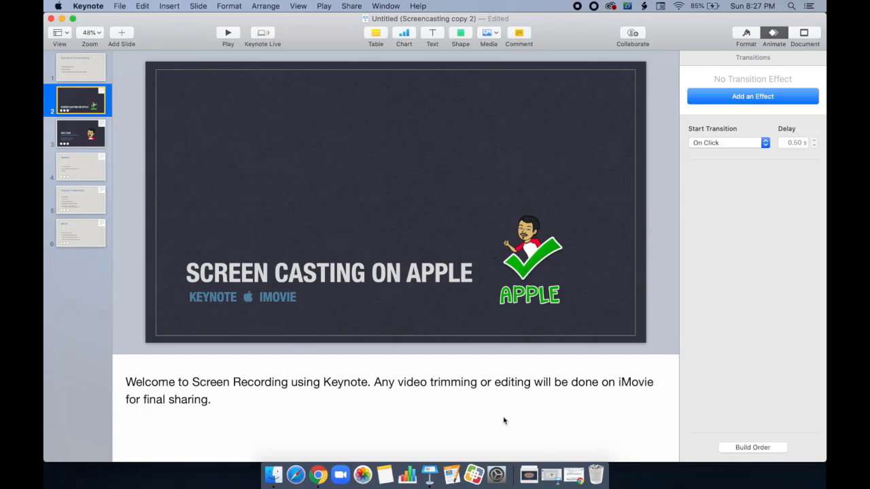
click(341, 299)
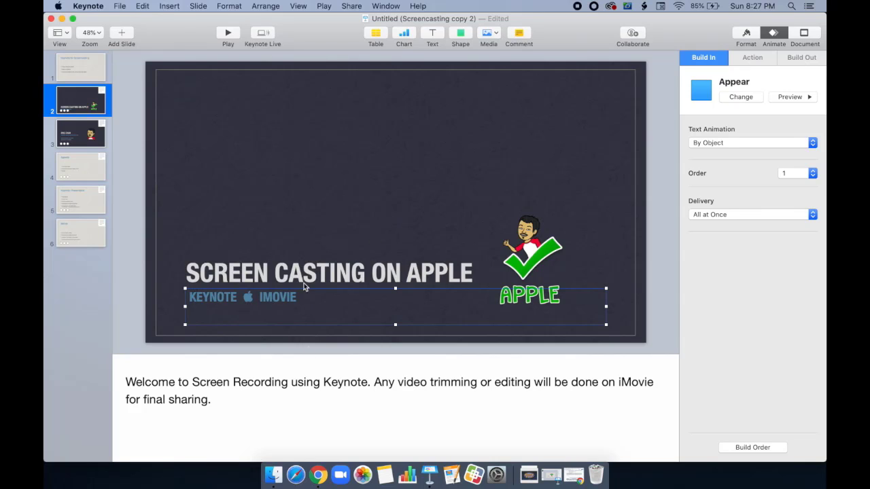
click(306, 188)
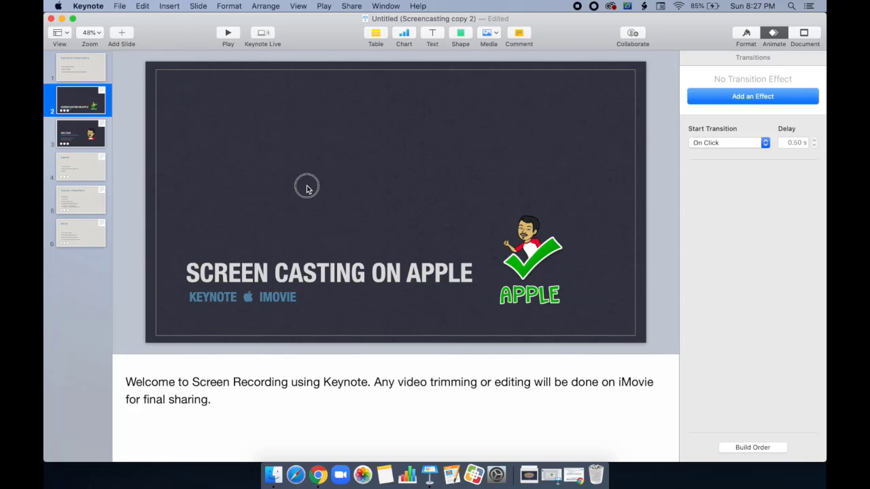
Step: Record about 9 seconds of audio narration for slide 2 and preview the start of the recording
click(169, 6)
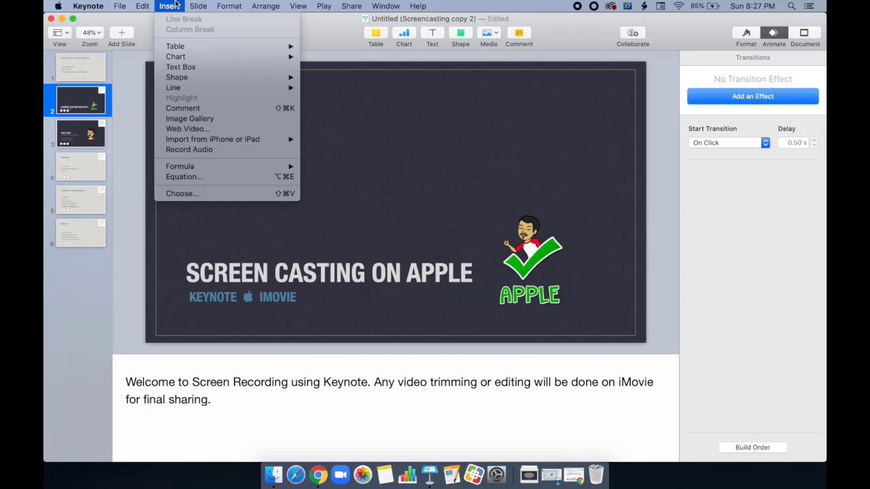
click(190, 149)
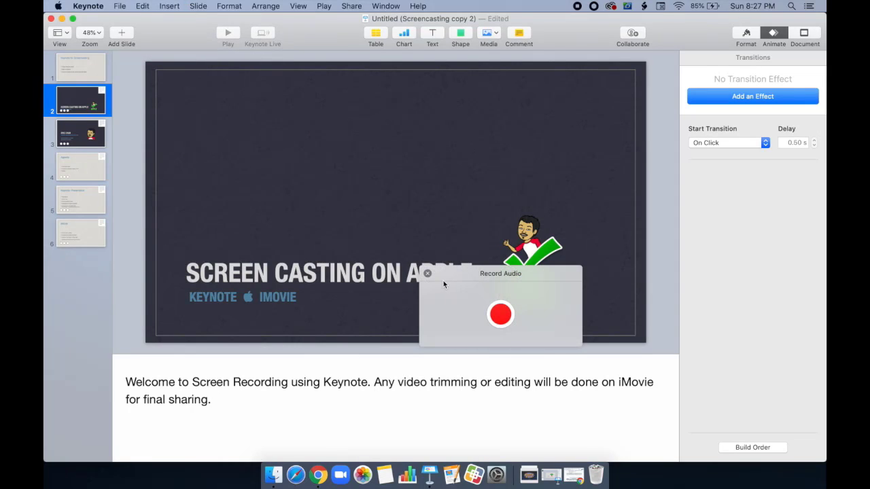
click(499, 313)
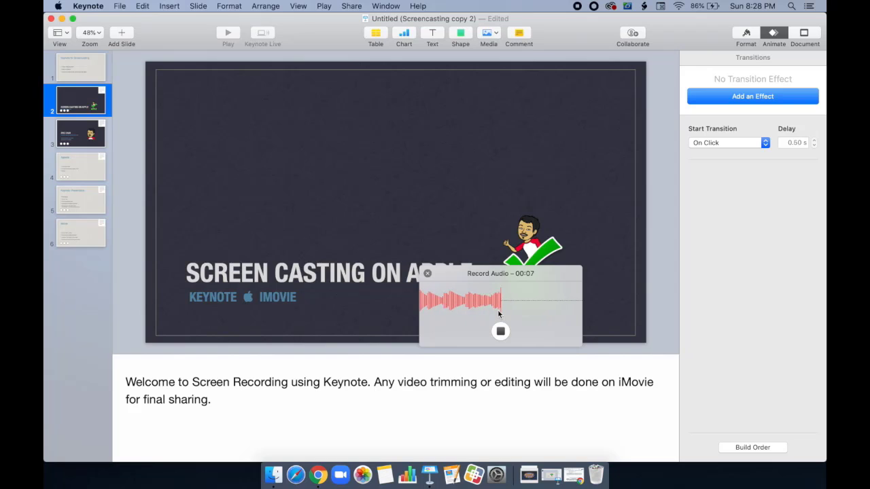
click(501, 331)
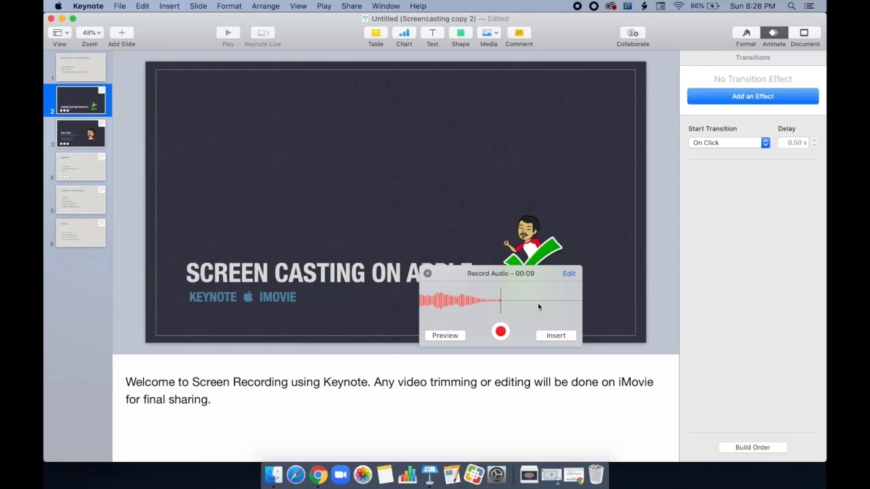
click(460, 336)
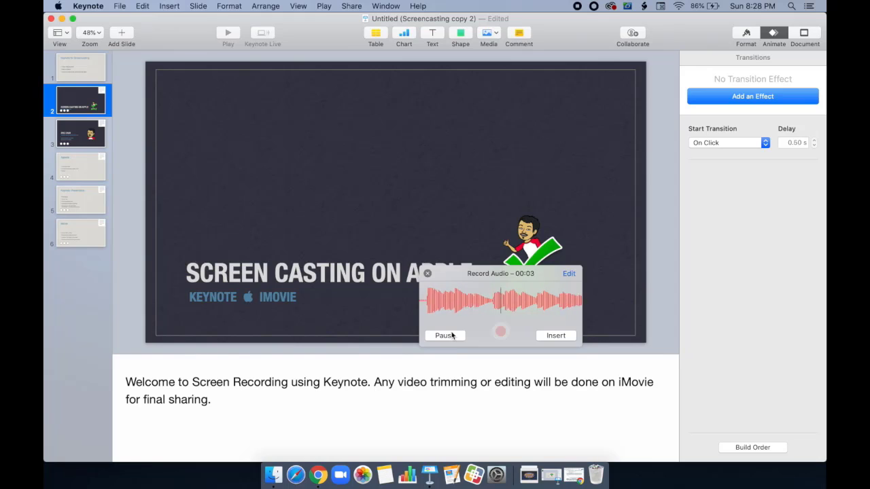
click(452, 335)
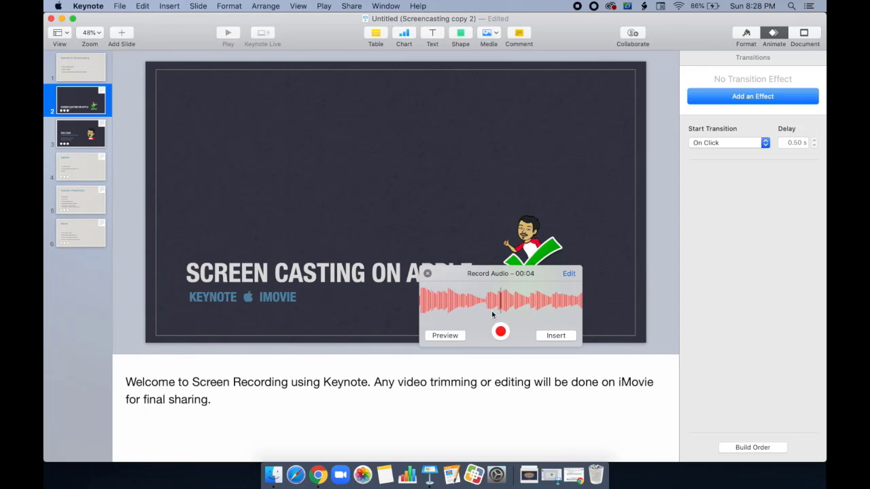
Step: Trim the slide 2 recording to start at about 00:01 and cut a little silence off its end, previewing the result before applying it
click(567, 275)
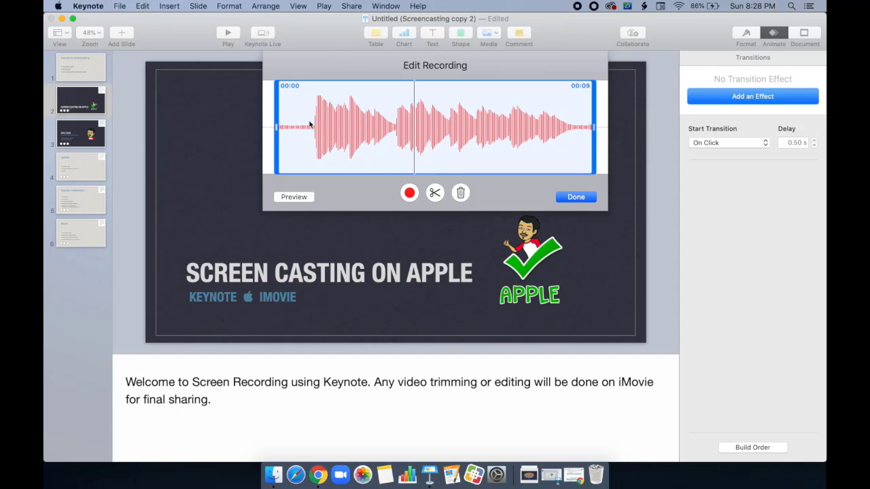
drag(276, 124, 310, 122)
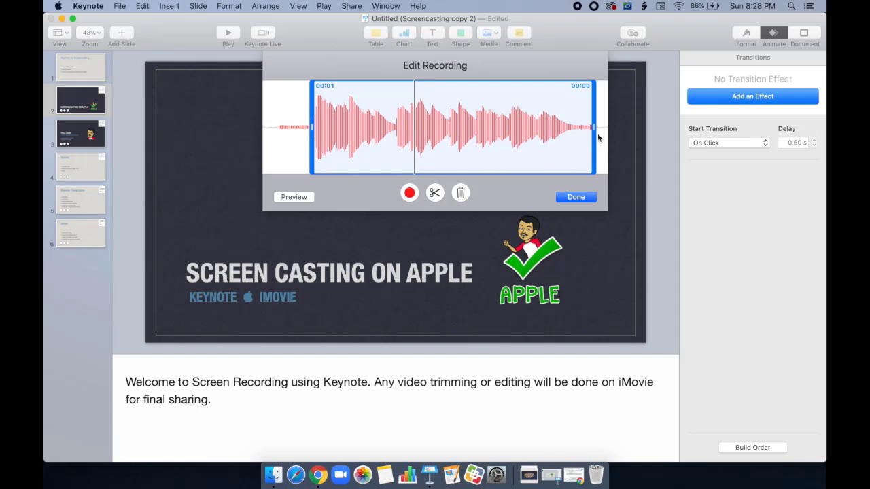
drag(595, 125, 589, 123)
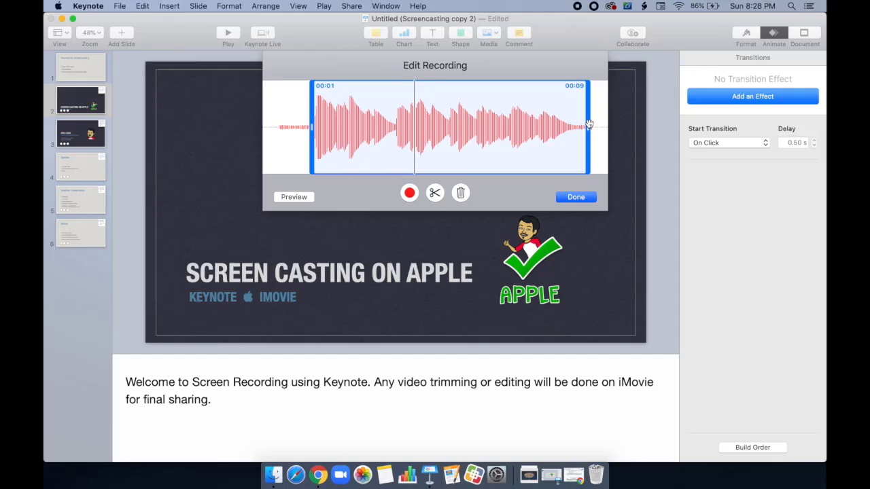
click(291, 196)
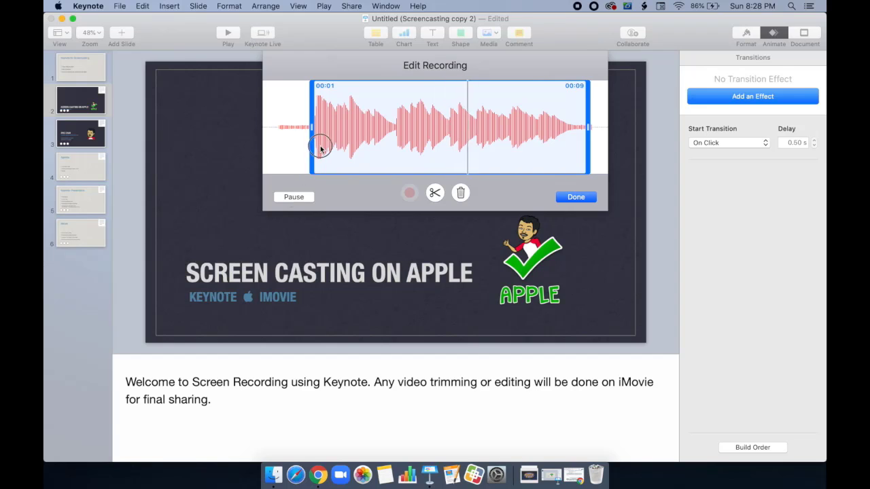
click(295, 197)
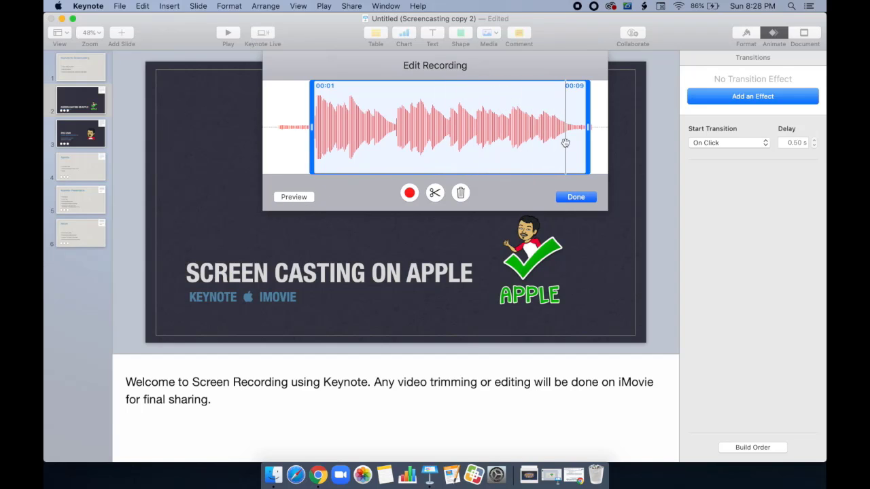
drag(564, 141, 305, 145)
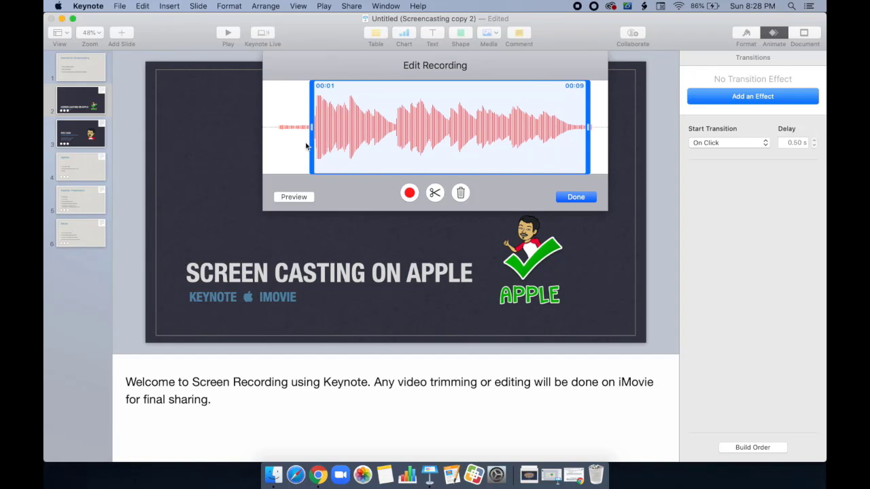
click(298, 197)
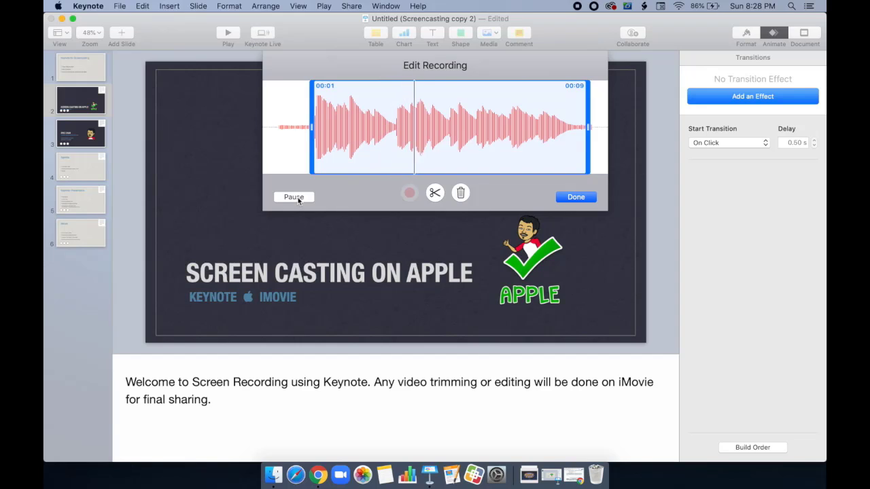
click(298, 197)
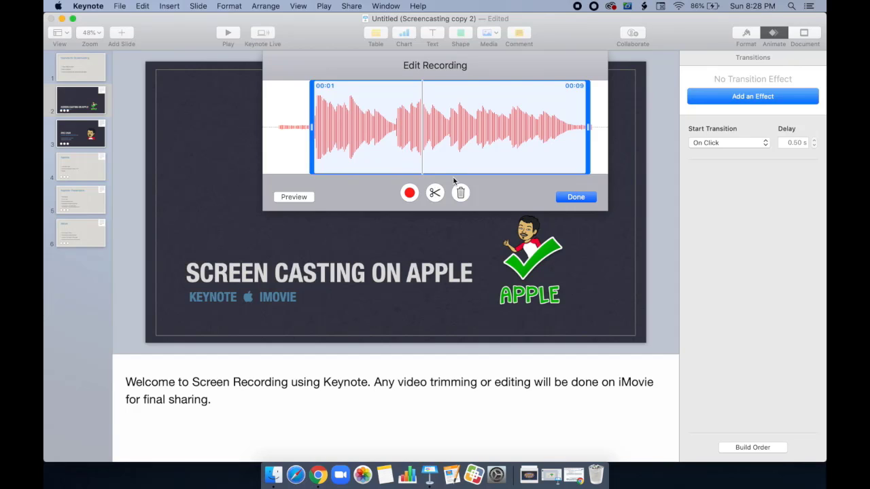
click(574, 197)
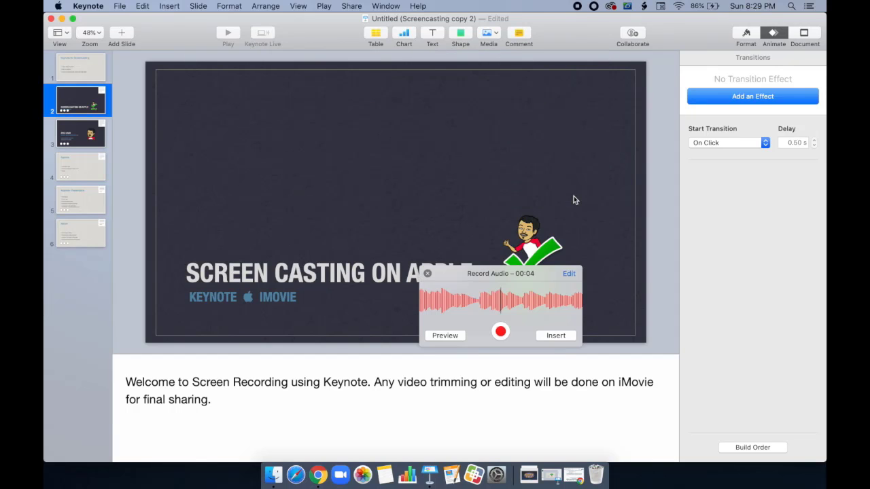
Step: Insert the audio recording on slide 2 and place its speaker icon in the slide's lower-right corner
click(554, 335)
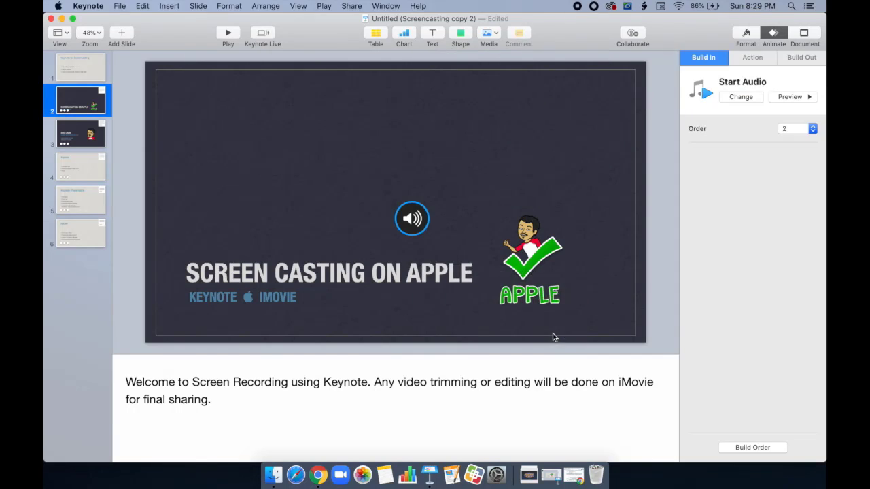
drag(413, 216, 611, 311)
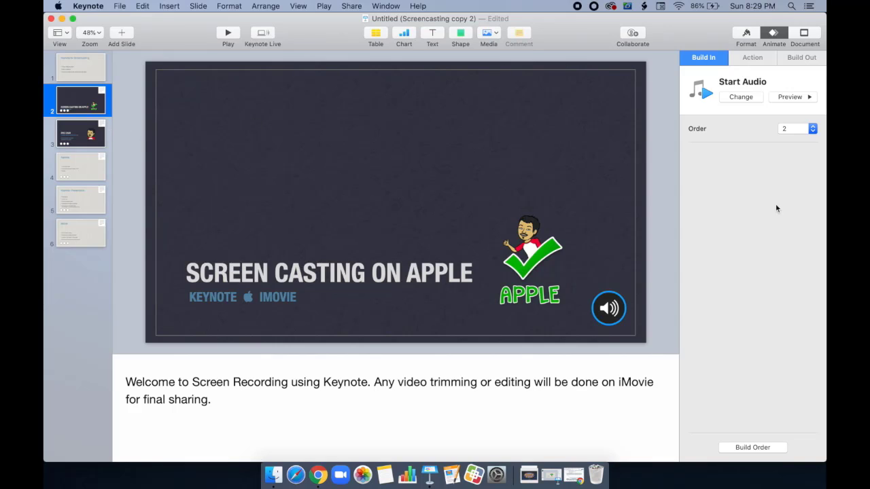
Step: Open slide 2's build order and move Audio Recording.m4a ahead of the subtitle's Appear build
click(412, 301)
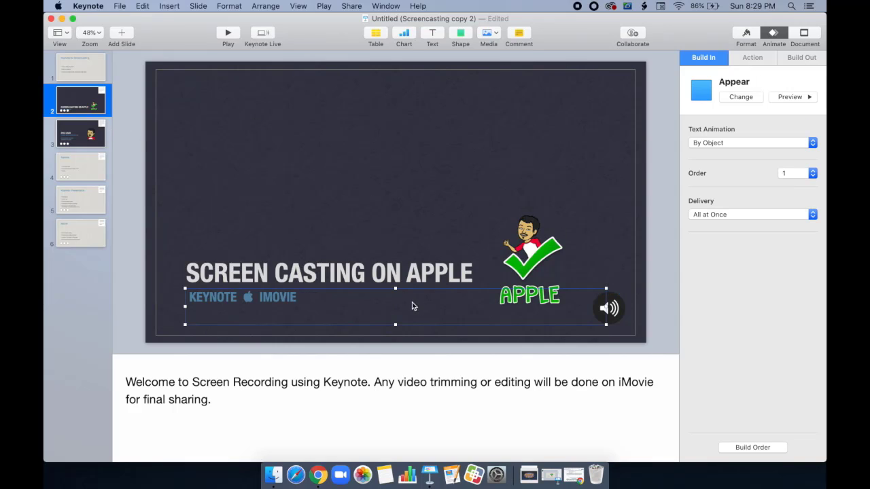
click(772, 31)
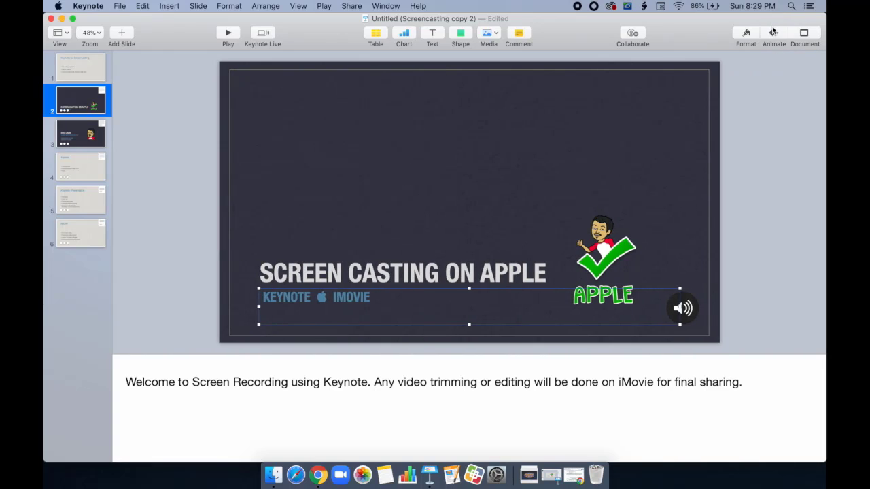
click(773, 31)
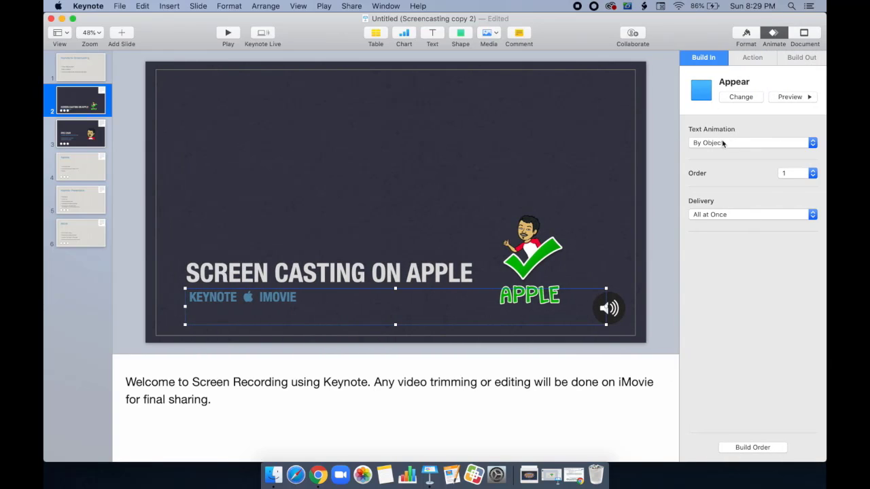
click(746, 446)
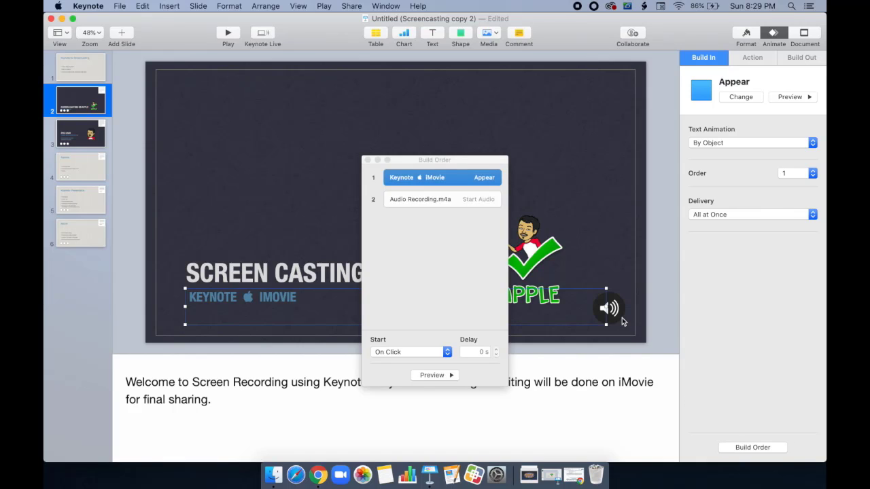
click(471, 249)
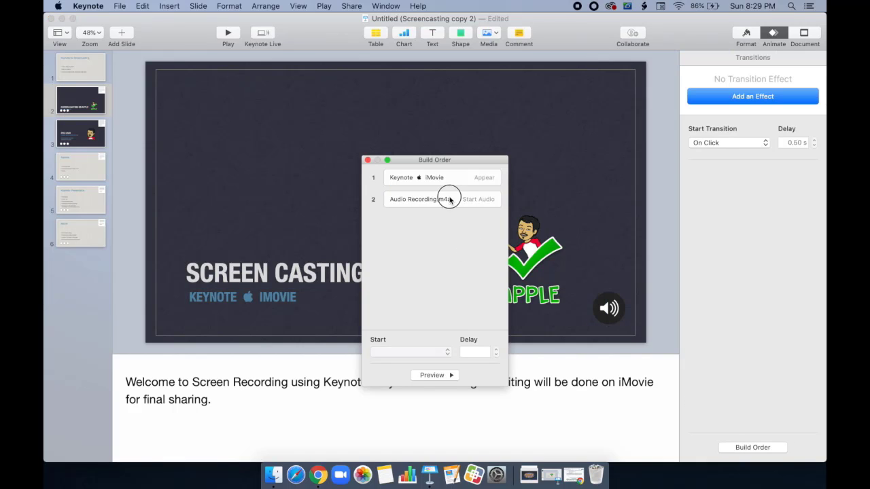
drag(449, 196, 446, 171)
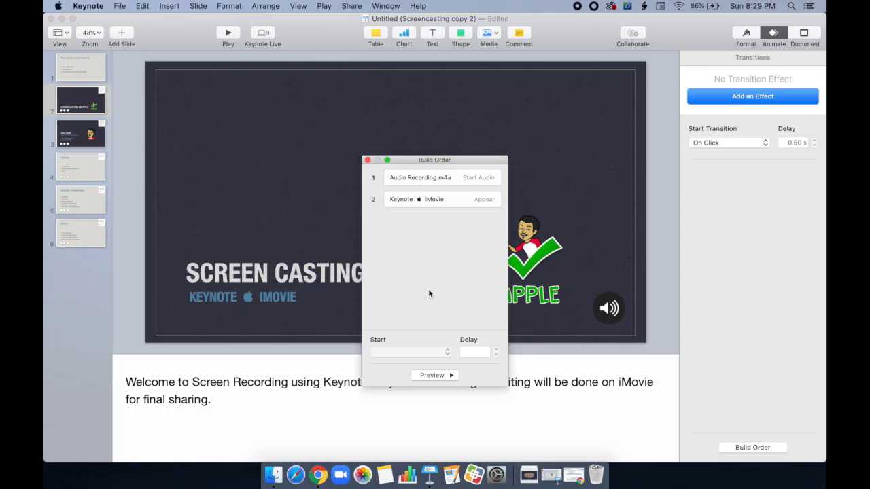
Step: Set Audio Recording.m4a to start After Transition with a 1 s delay, and close the build order window
click(435, 181)
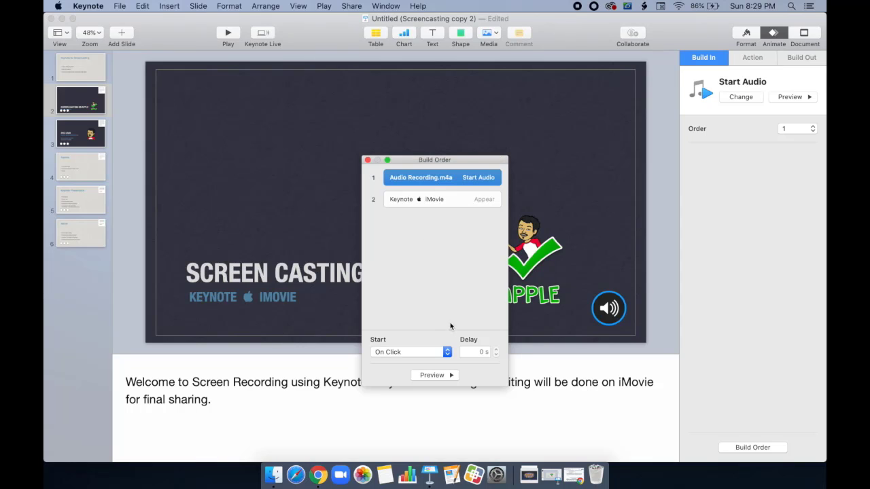
click(447, 352)
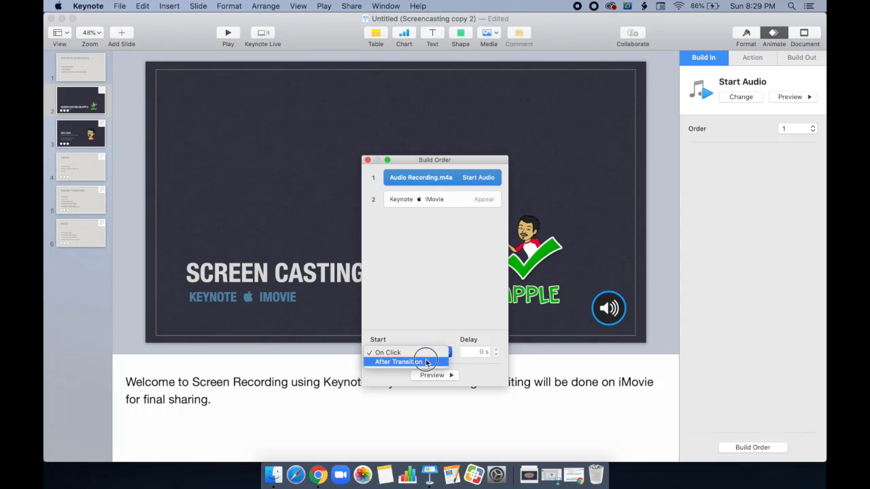
click(426, 363)
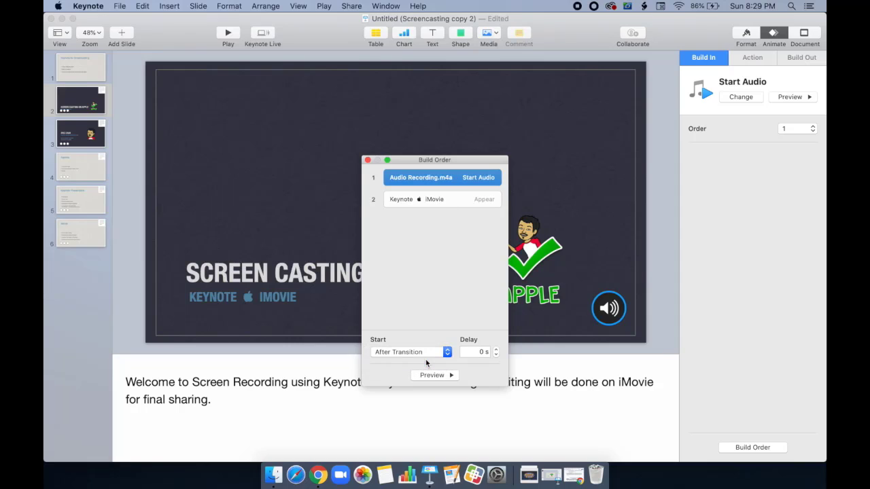
click(481, 352)
text(1)
drag(406, 161, 664, 162)
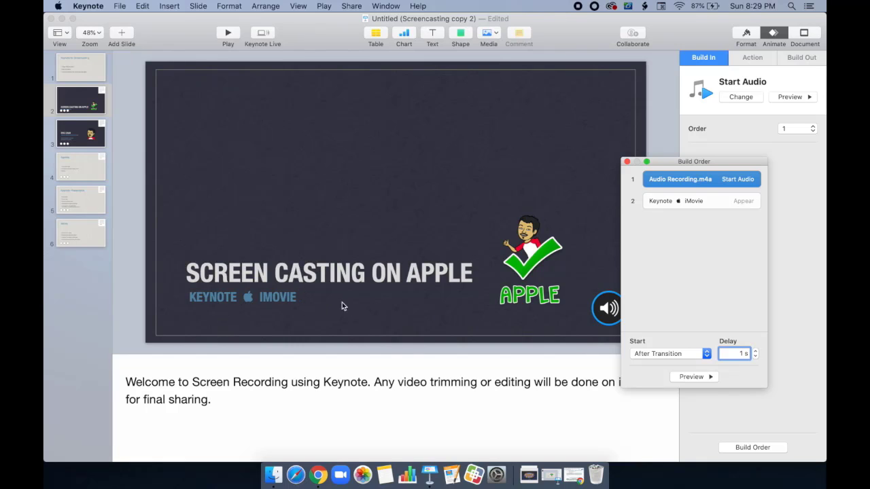
click(626, 162)
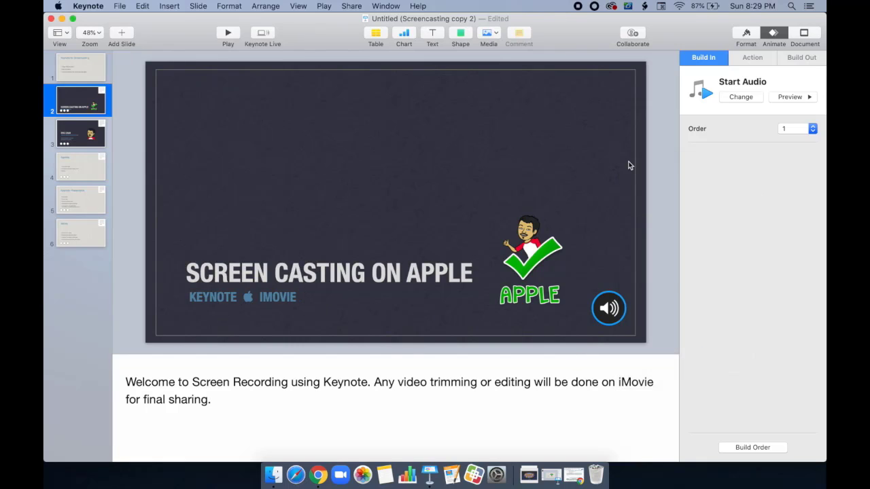
Step: Record about 11 seconds of audio narration for slide 3 and briefly preview it
click(95, 136)
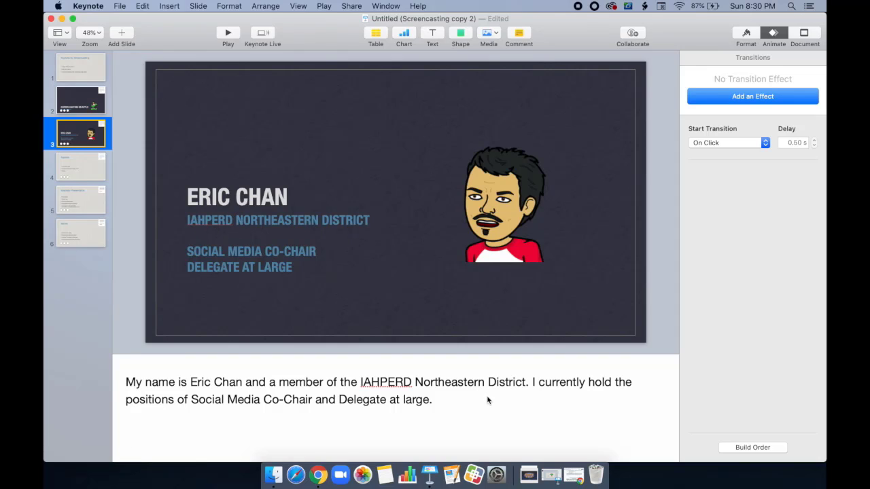
click(169, 6)
click(193, 149)
click(503, 312)
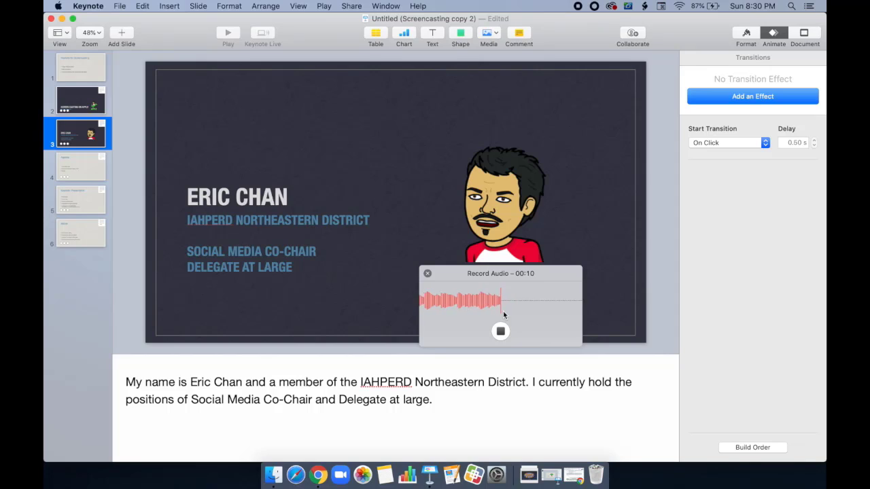
click(501, 331)
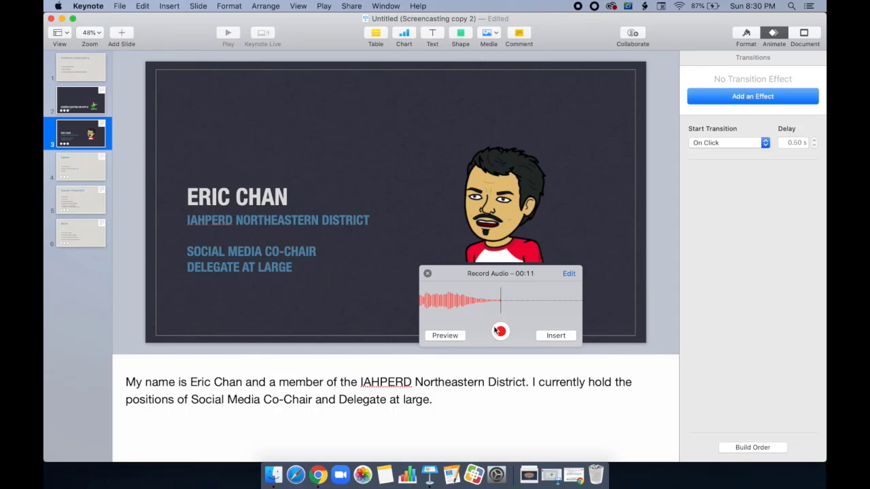
click(452, 335)
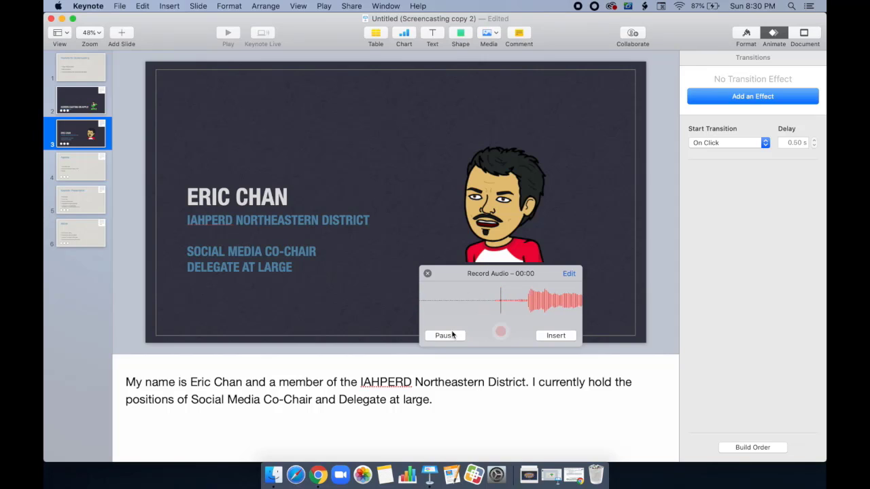
click(454, 334)
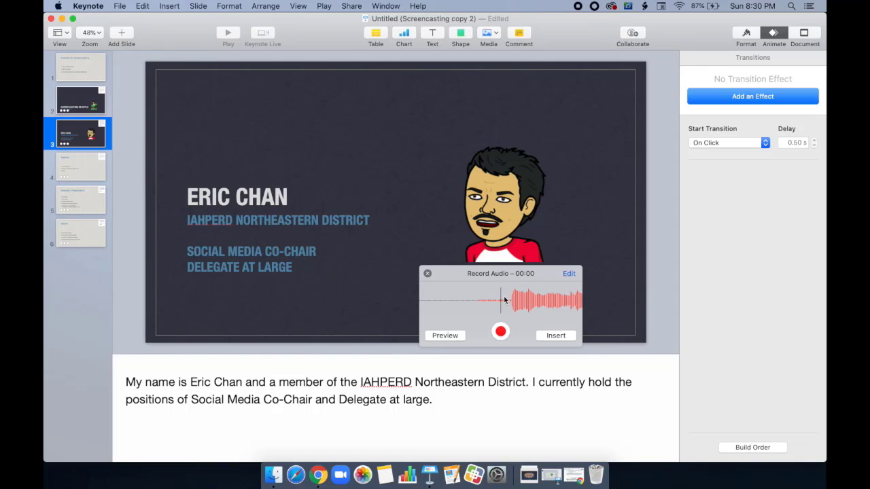
Step: Trim the start of slide 3's recording to 00:01, preview the trimmed audio, and insert it on the slide
click(568, 274)
drag(277, 127, 310, 124)
click(295, 197)
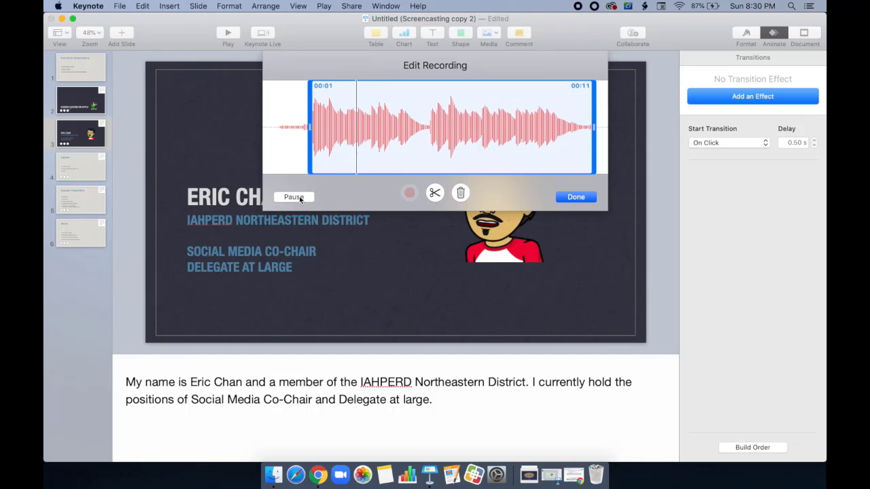
click(300, 199)
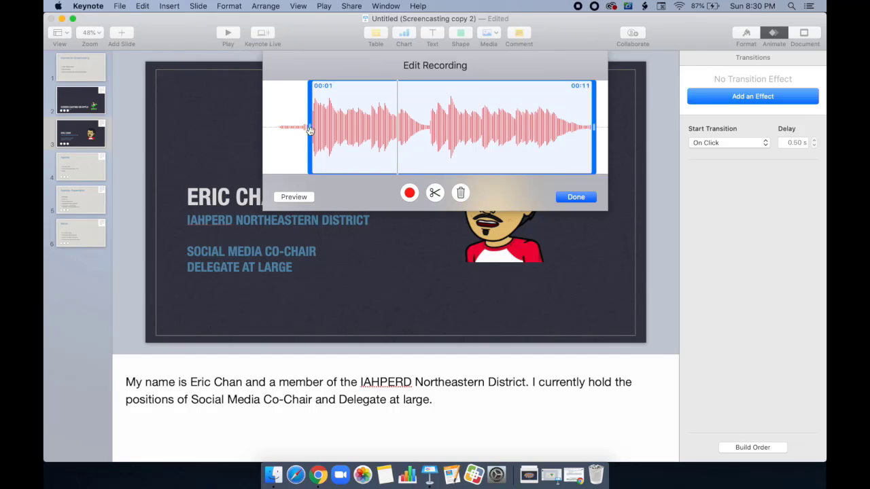
click(573, 196)
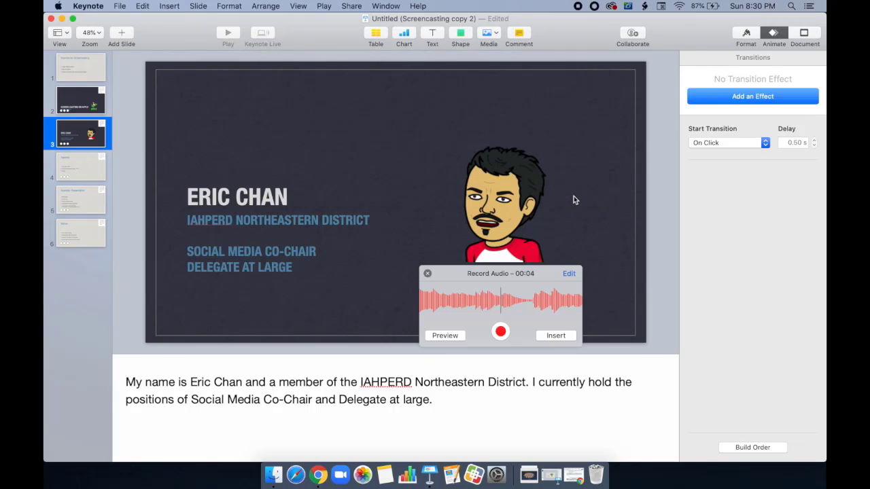
click(556, 336)
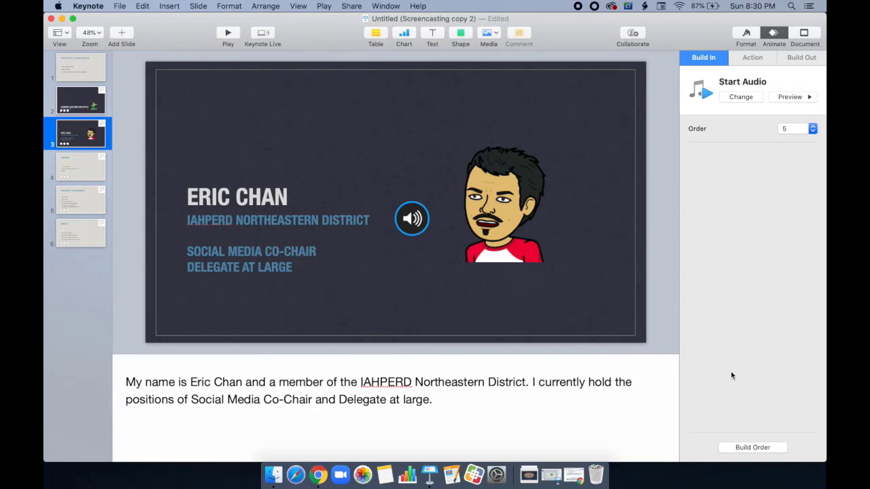
Step: Open slide 3's build order and move Audio Recording.m4a ahead of all the text's Appear builds
click(751, 447)
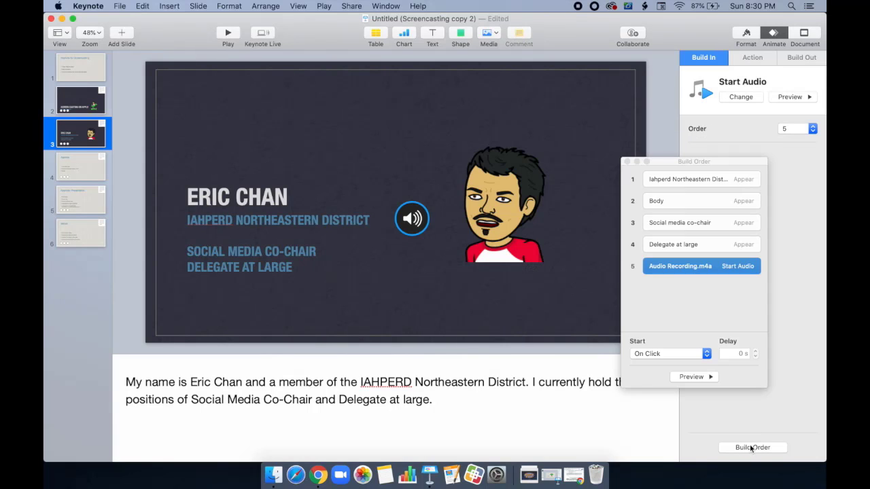
click(713, 293)
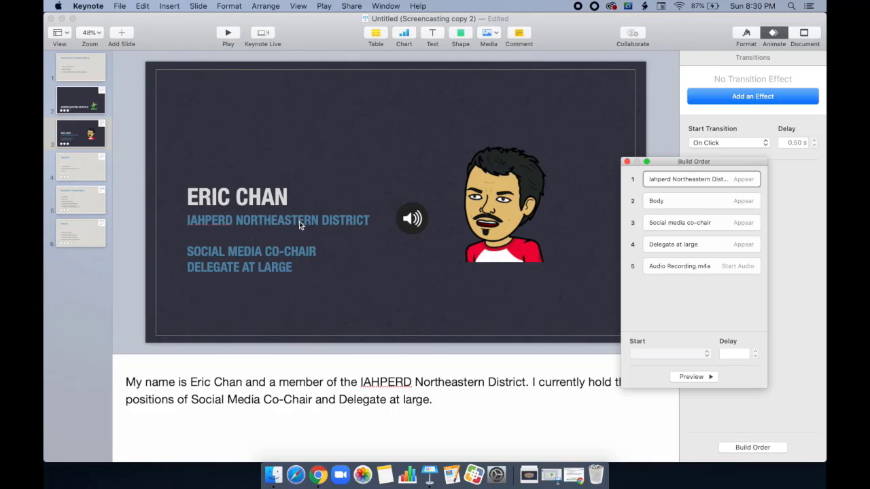
click(247, 229)
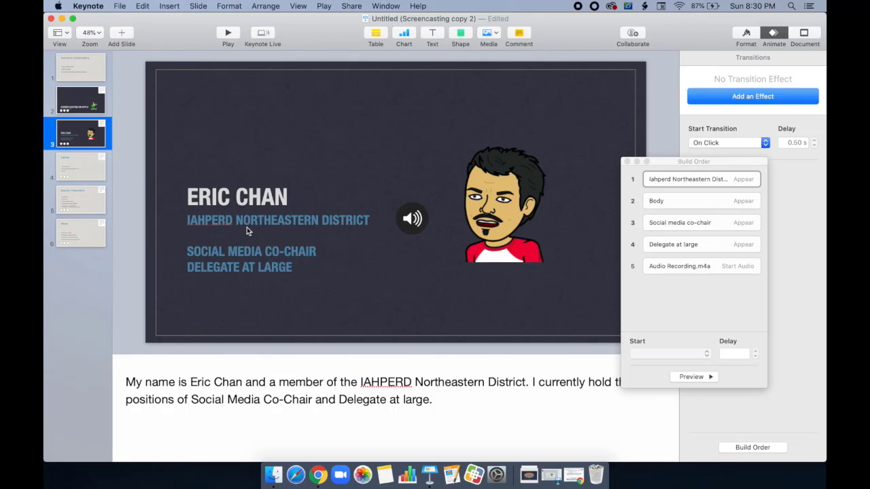
click(246, 226)
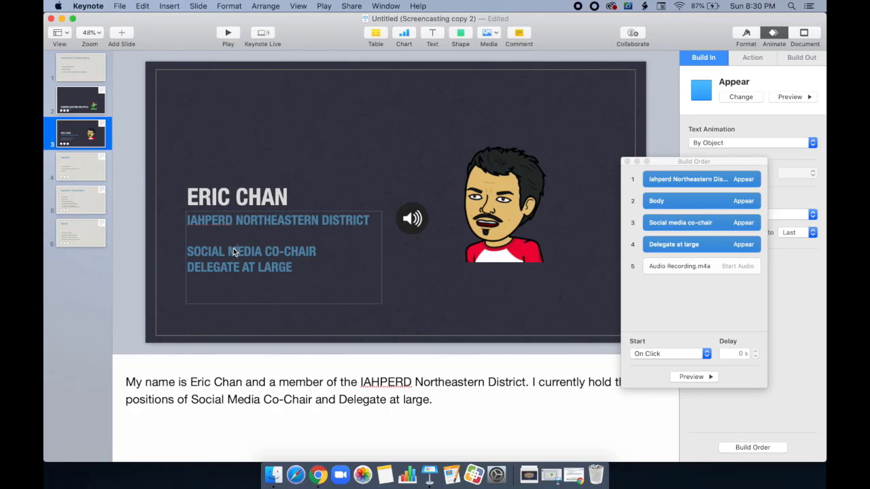
click(233, 267)
drag(689, 265, 683, 175)
click(683, 178)
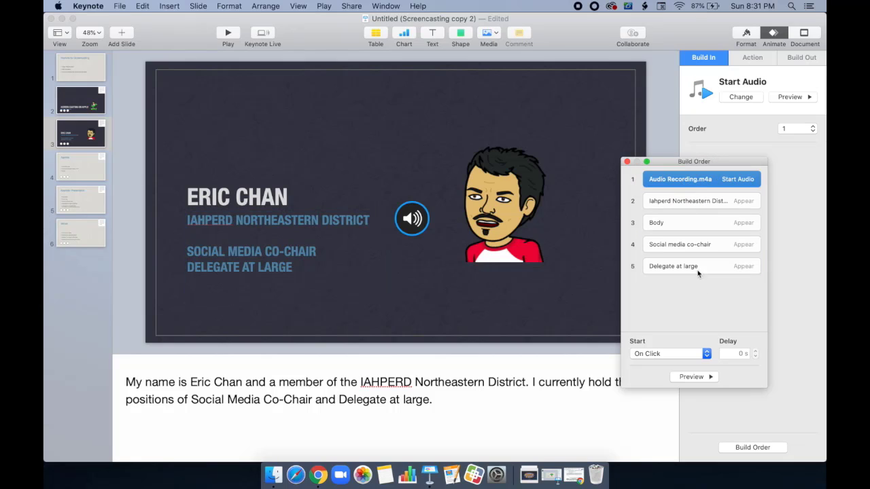
Step: Set slide 3's Audio Recording.m4a to start After Transition with a 1 s delay
click(706, 354)
click(653, 363)
click(740, 355)
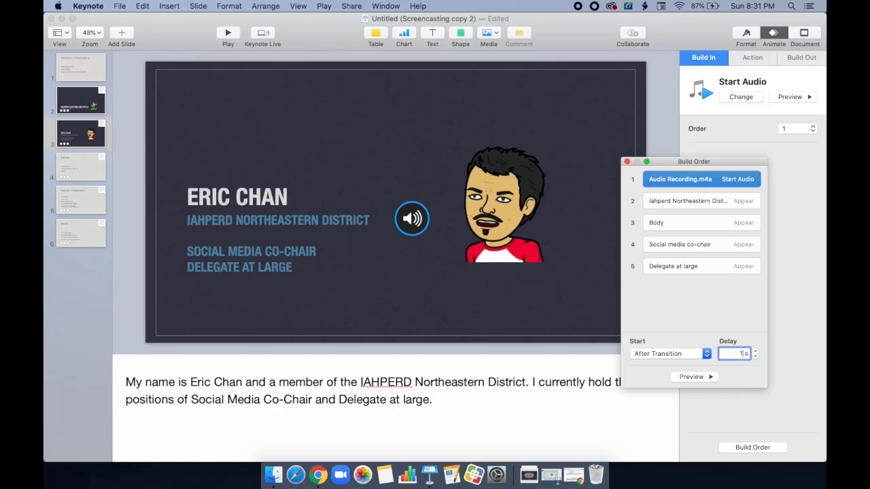
click(708, 288)
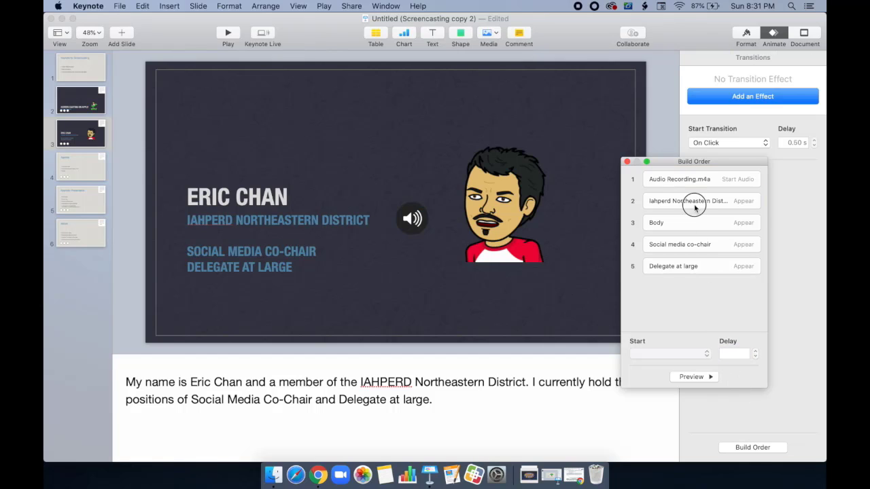
Step: Check the start settings of slide 3's text Appear builds and close the build order window
click(696, 208)
click(693, 222)
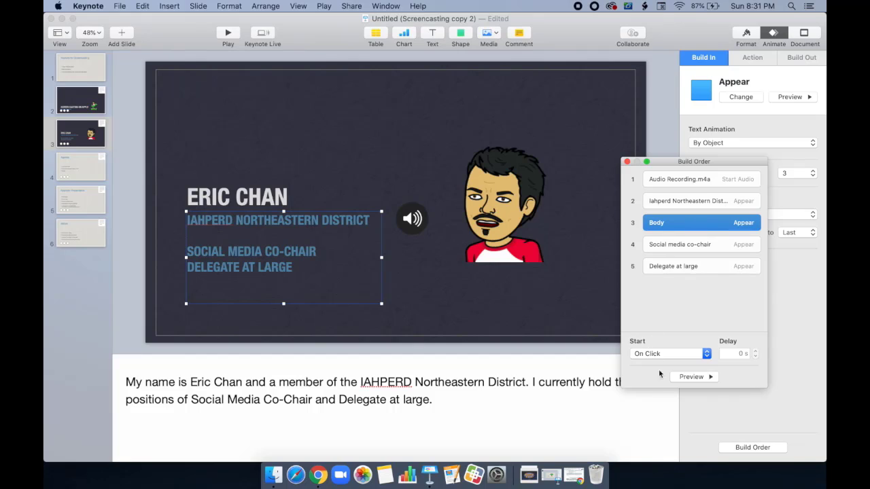
click(678, 250)
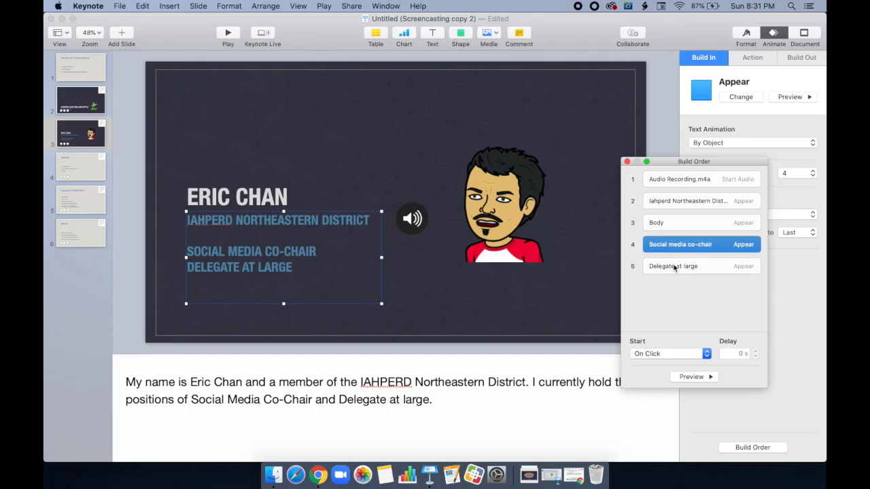
drag(676, 265, 683, 217)
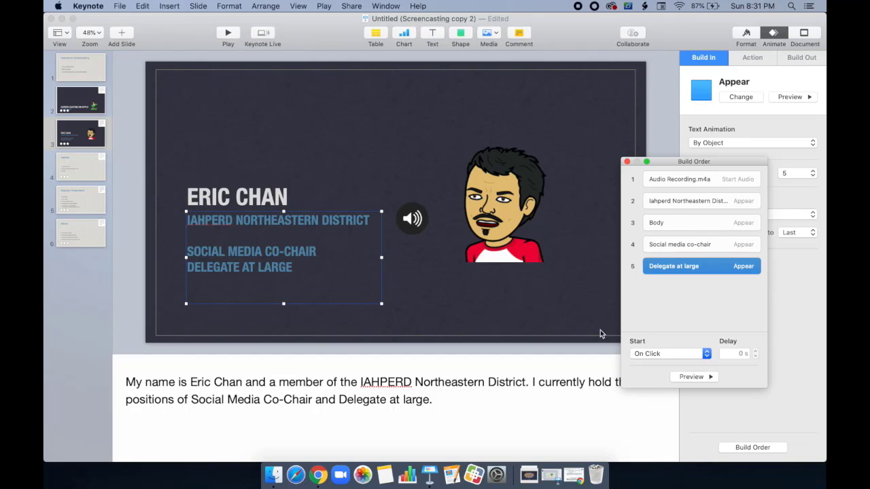
drag(596, 351, 227, 244)
click(626, 161)
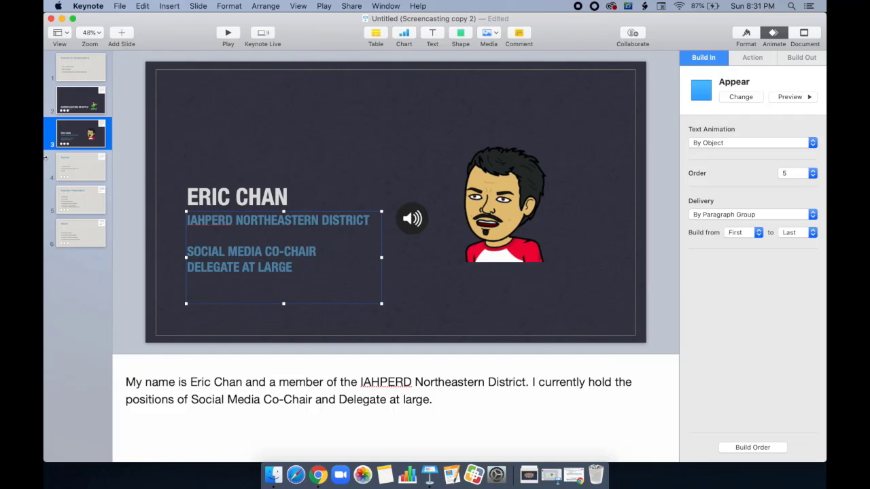
Step: Record about 16 seconds of narration for slide 4 (Agenda) and insert it with its speaker icon in the slide's lower-right corner
click(66, 169)
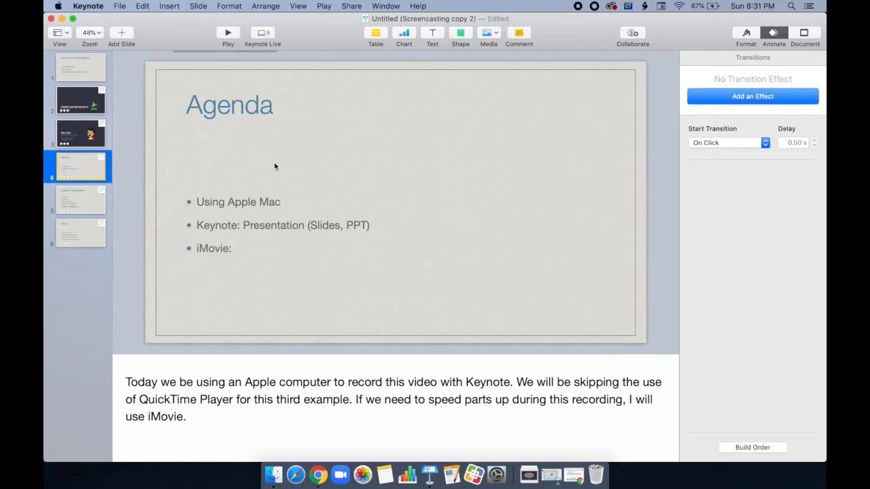
click(88, 193)
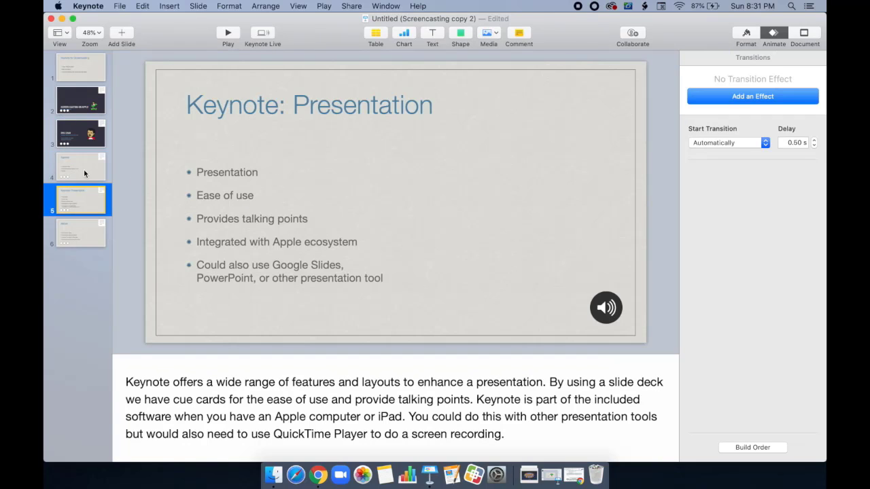
click(83, 168)
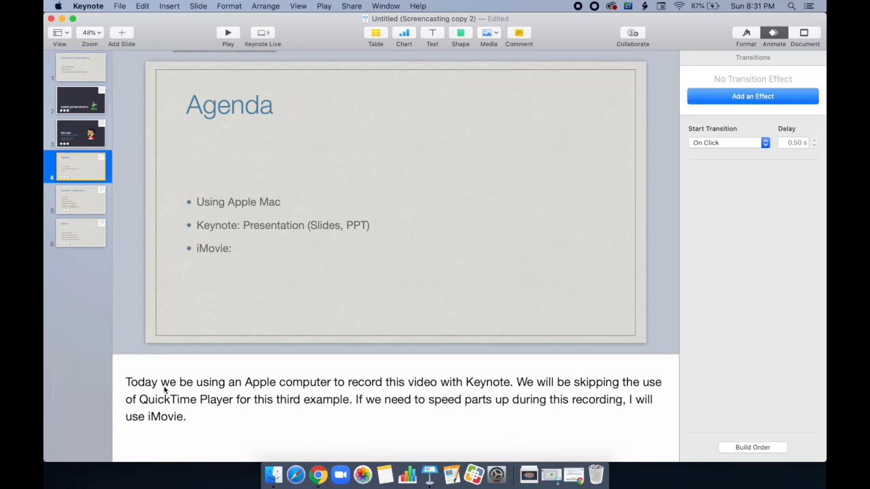
click(274, 229)
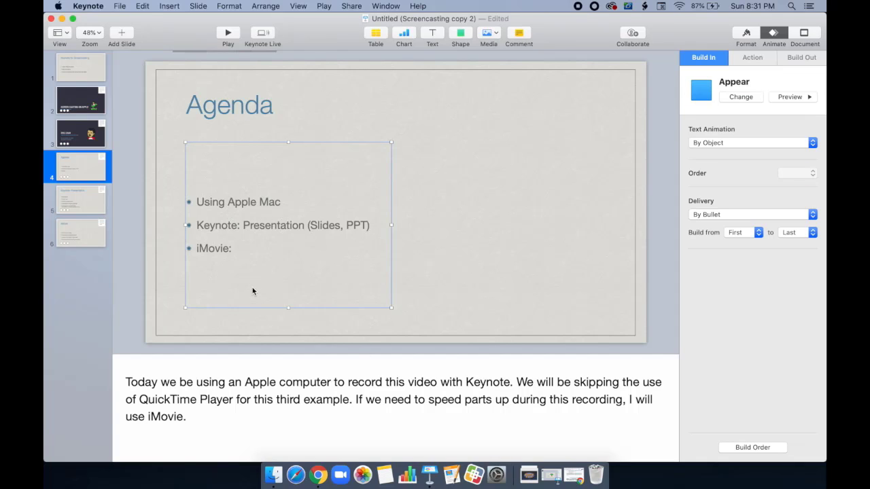
click(170, 6)
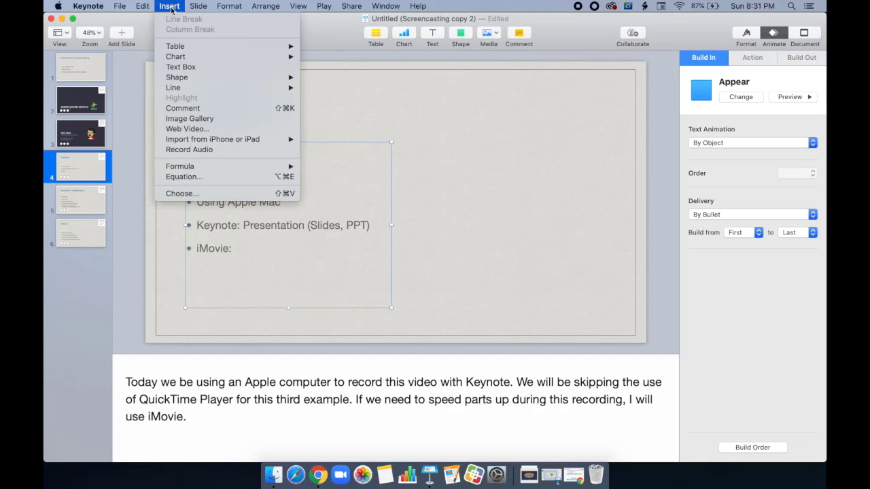
click(204, 150)
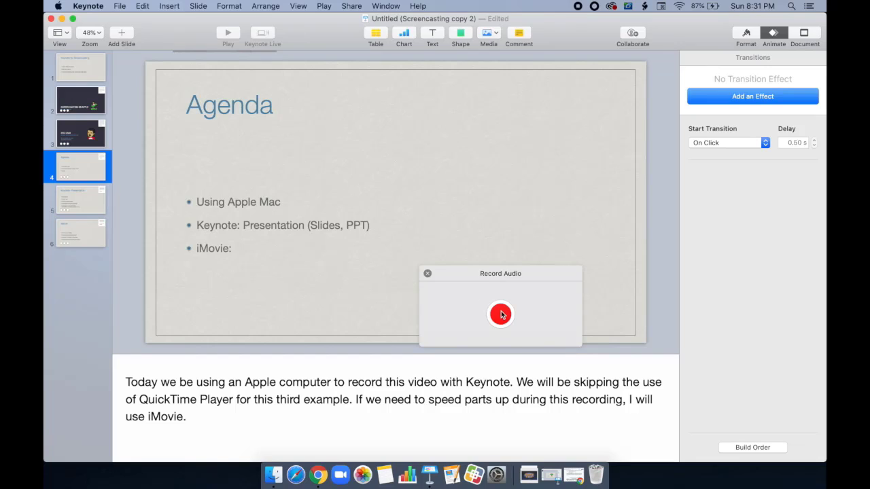
click(501, 314)
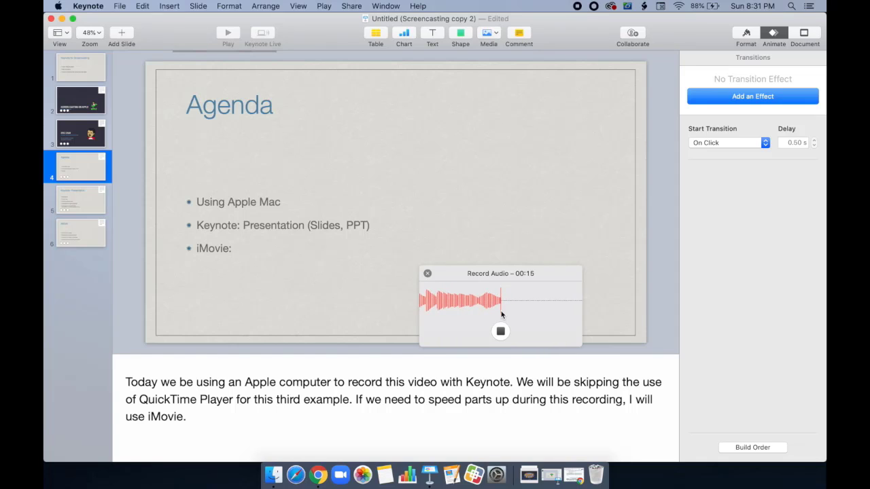
click(500, 331)
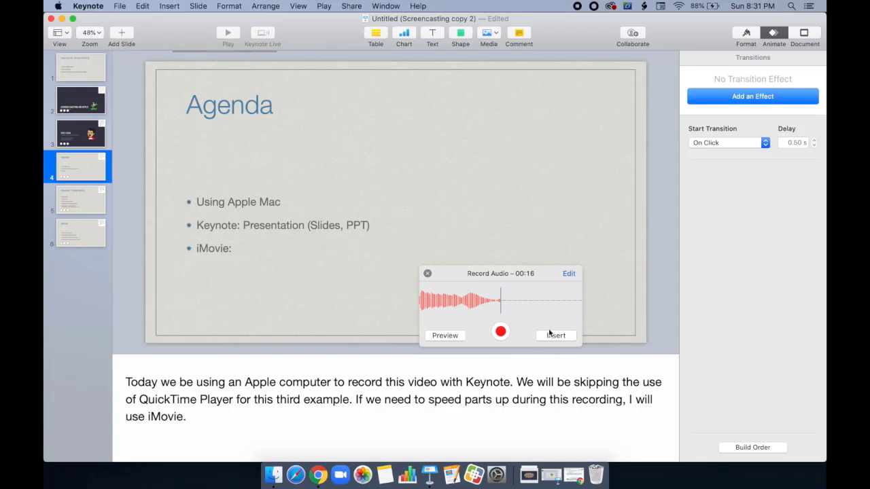
click(554, 335)
drag(419, 217, 617, 304)
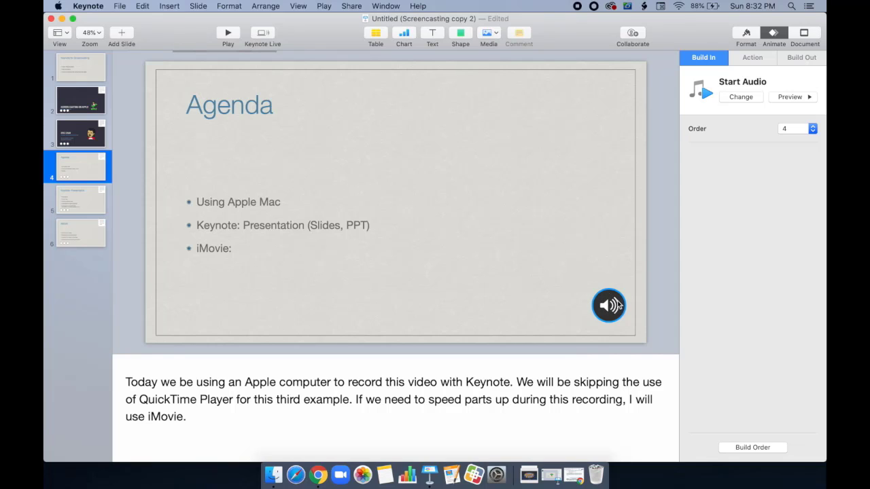
Step: Move slide 4's Audio Recording.m4a to first in the build order and start it After Transition with a 1 s delay
click(744, 448)
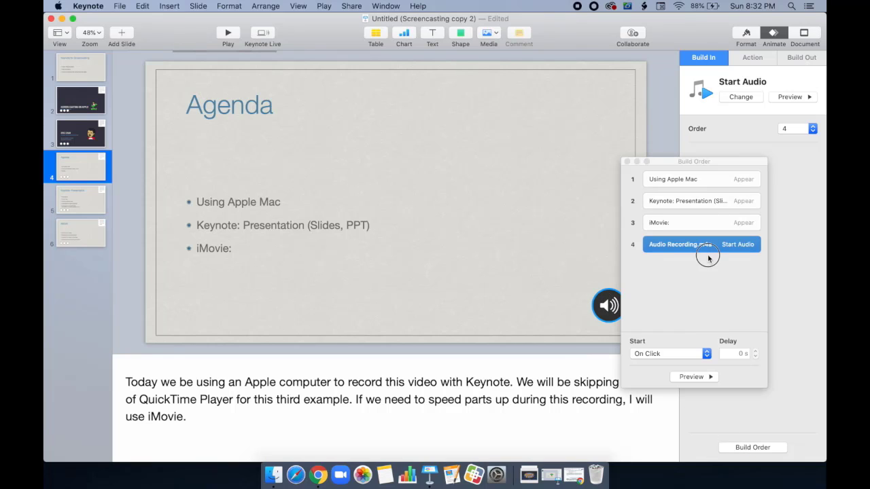
drag(701, 239, 693, 178)
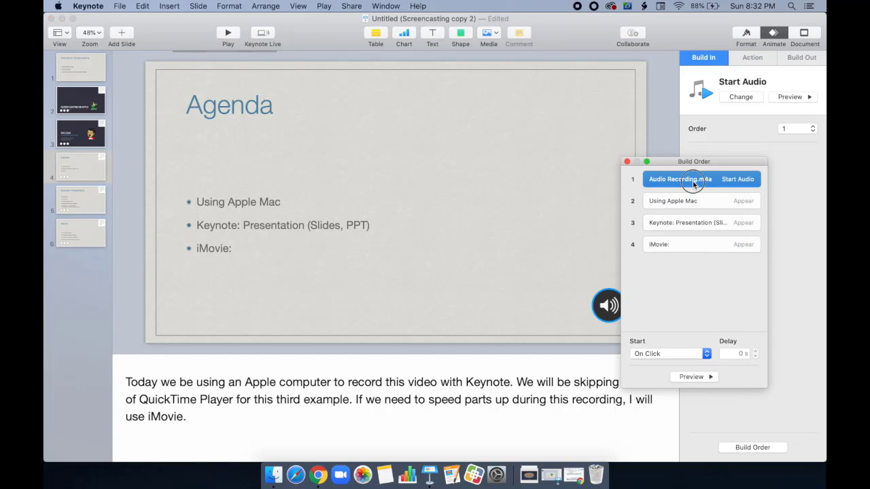
click(707, 353)
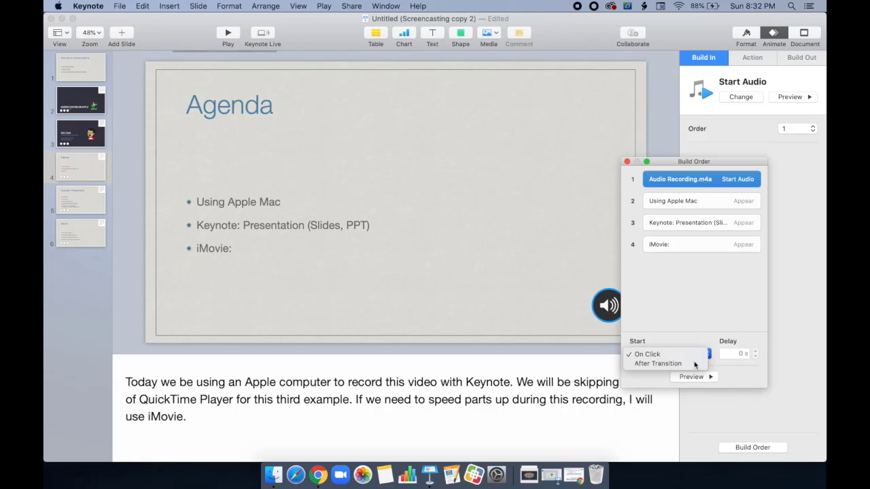
click(695, 364)
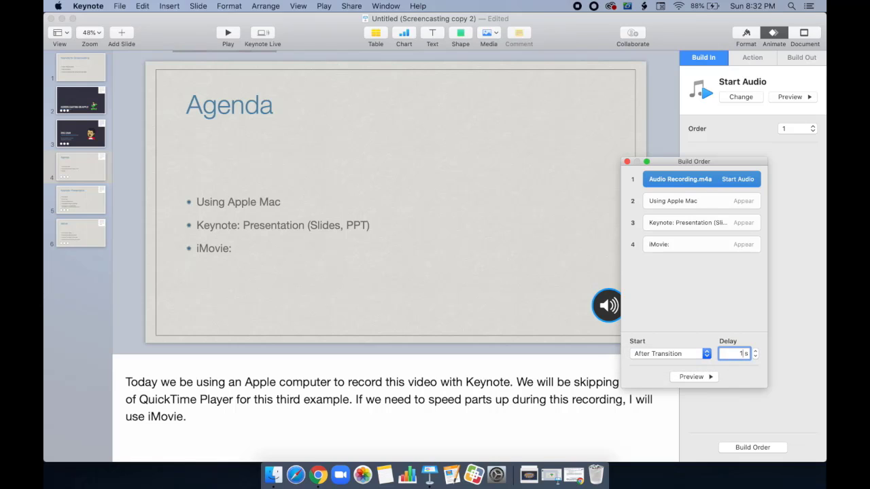
click(737, 288)
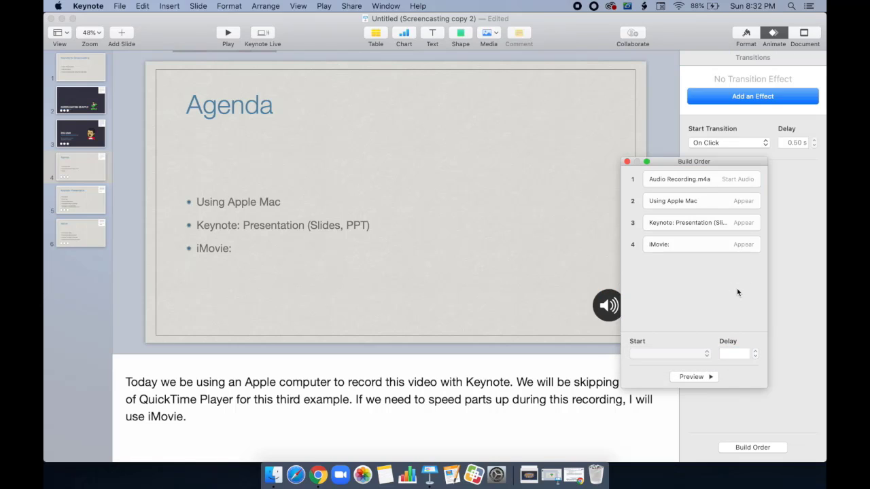
Step: Check the start settings of slide 4's three bullet Appear builds and close the build order window
click(709, 205)
click(703, 222)
click(685, 246)
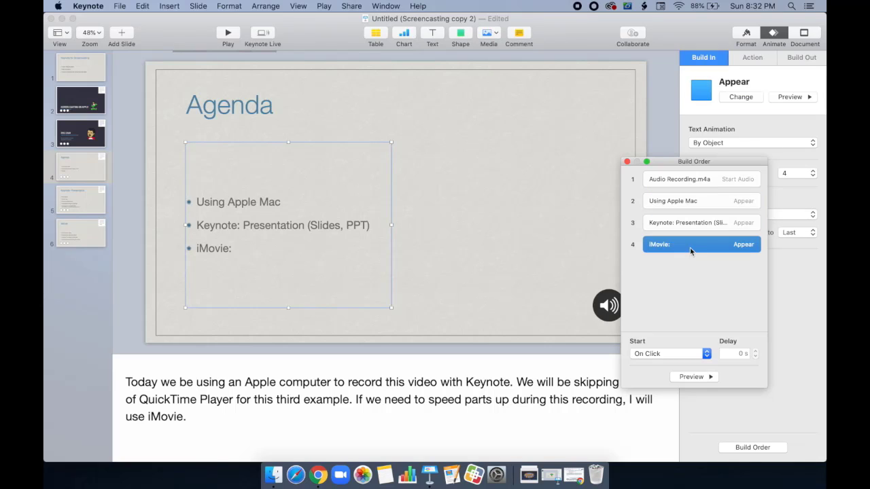
click(627, 161)
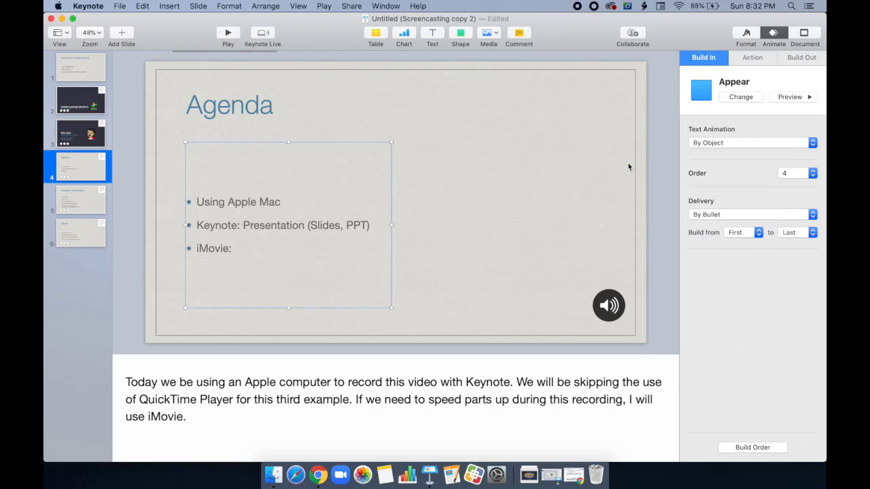
click(471, 438)
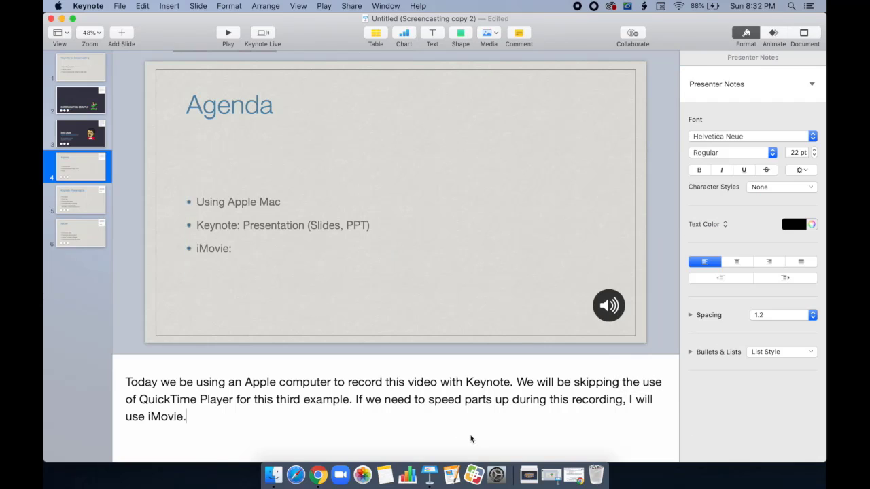
Step: Play back the existing audio recording on slide 5 (Keynote: Presentation)
click(76, 205)
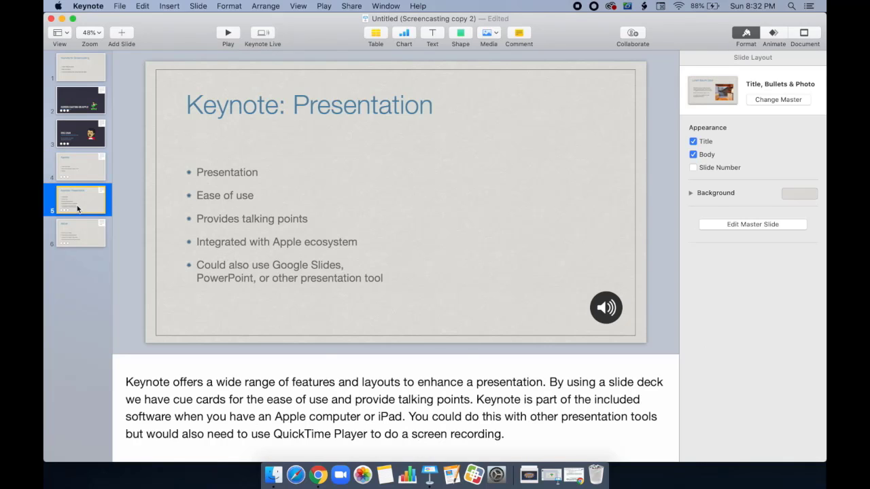
click(598, 303)
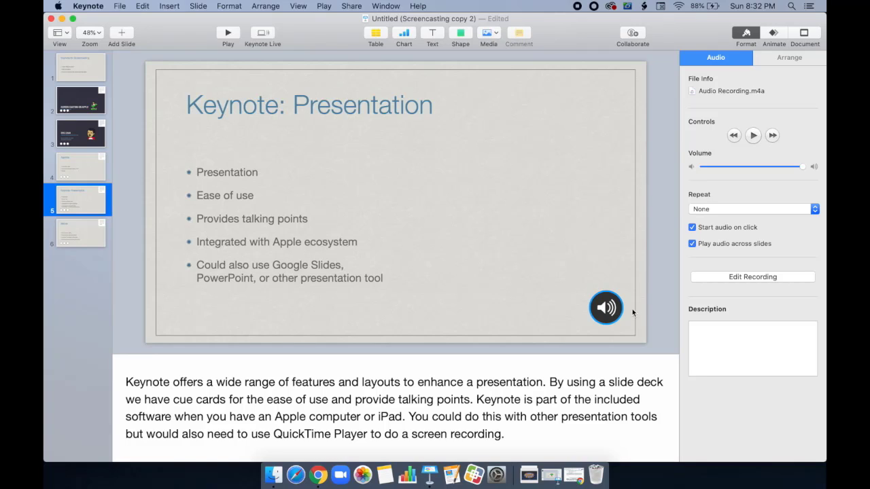
click(755, 135)
Step: Review the build order of slide 5 (Keynote: Presentation), including its audio and bullet builds
click(81, 233)
click(81, 199)
click(773, 38)
click(752, 447)
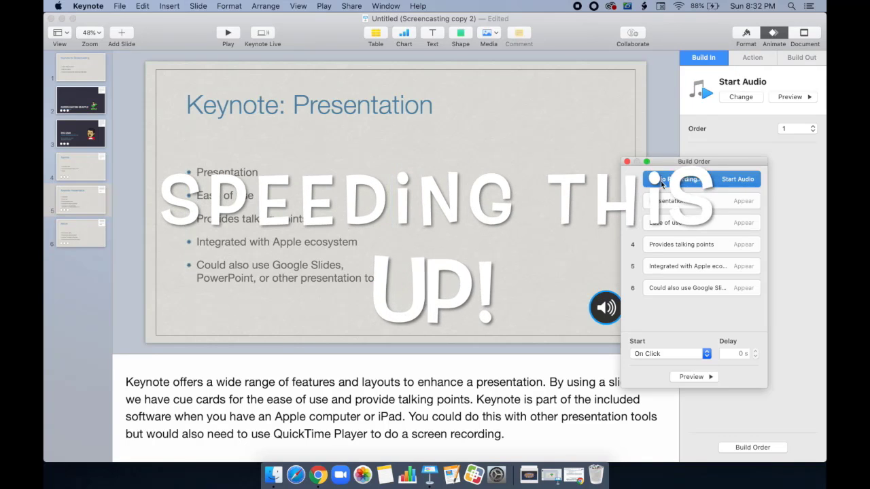
click(682, 244)
Step: Review the builds of slide 6 (iMovie) in the build order window and close it
click(80, 233)
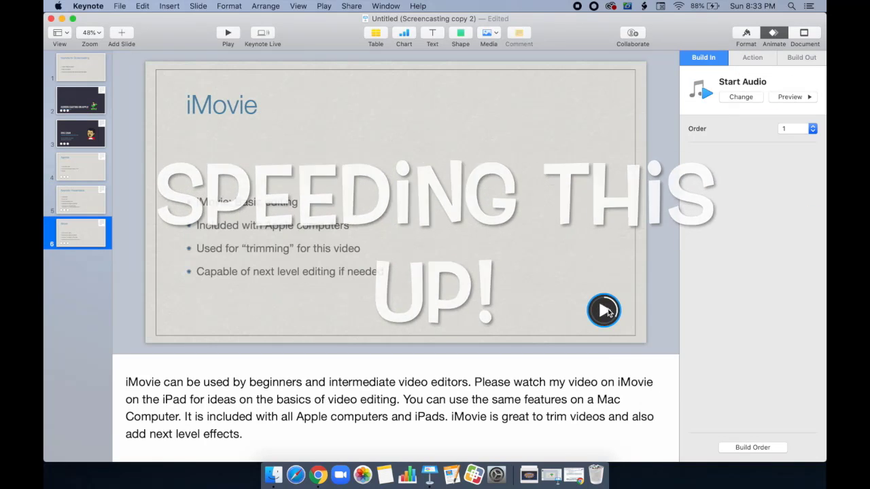
click(753, 448)
click(673, 223)
click(681, 288)
click(626, 161)
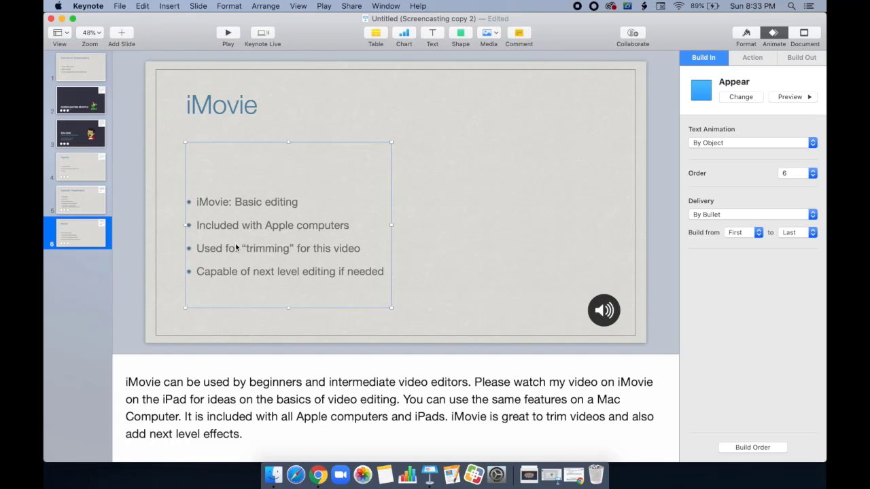
Step: Move slide 1 (Keynote for Screencasting) to the end of the deck, after the iMovie slide
click(86, 69)
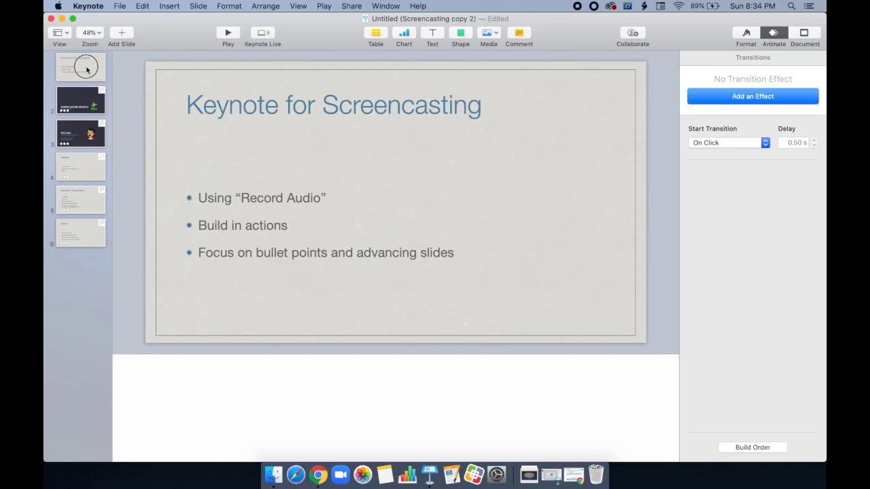
drag(86, 66, 84, 270)
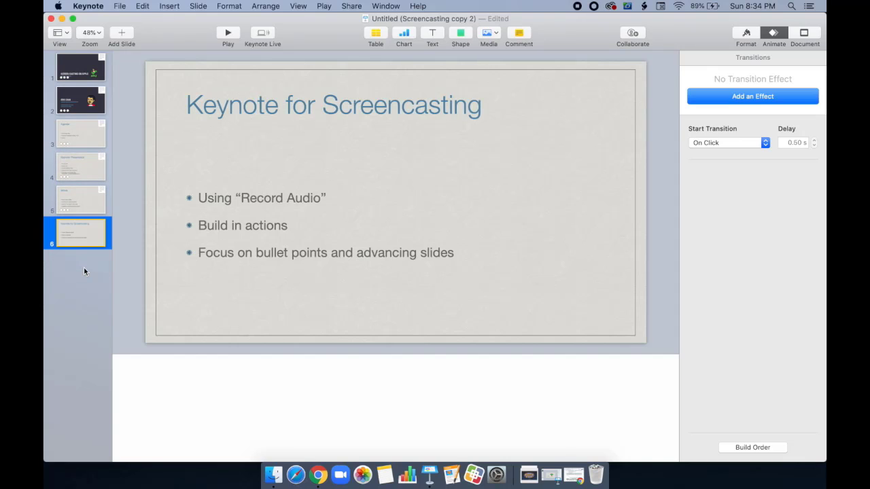
Step: Open the Record Slideshow view from slide 1 (Screen Casting on Apple) and mute the microphone
click(71, 64)
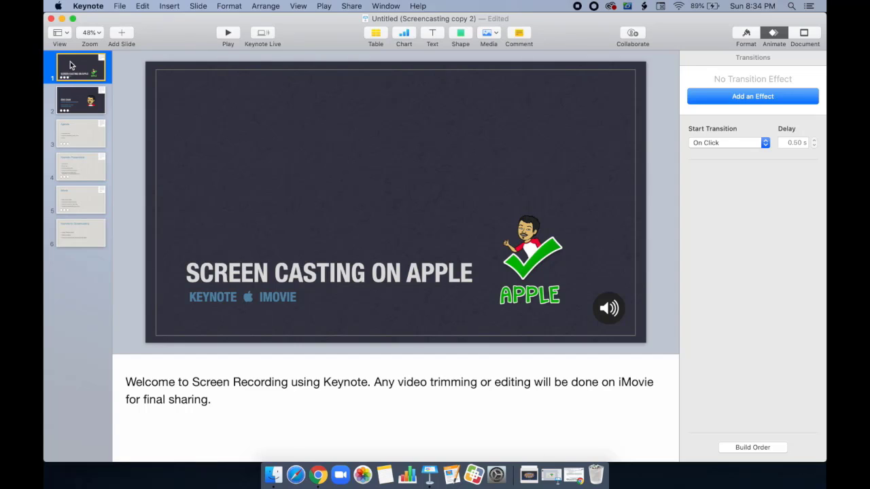
click(325, 6)
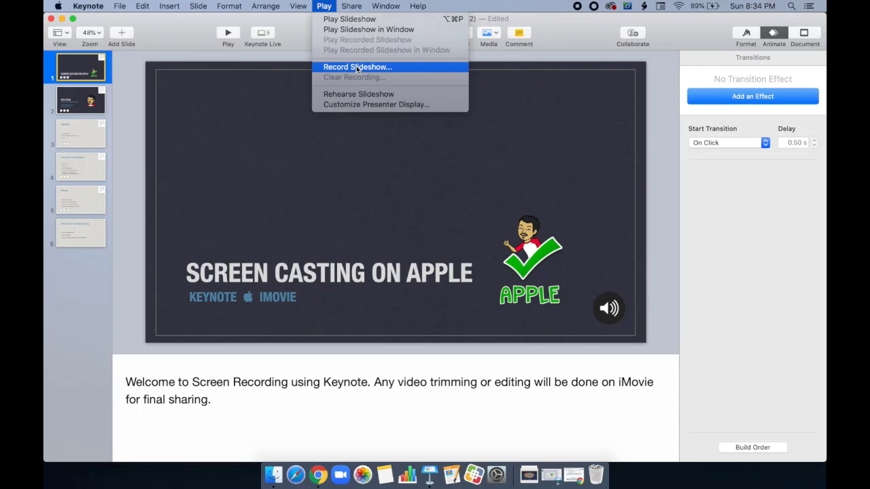
click(405, 71)
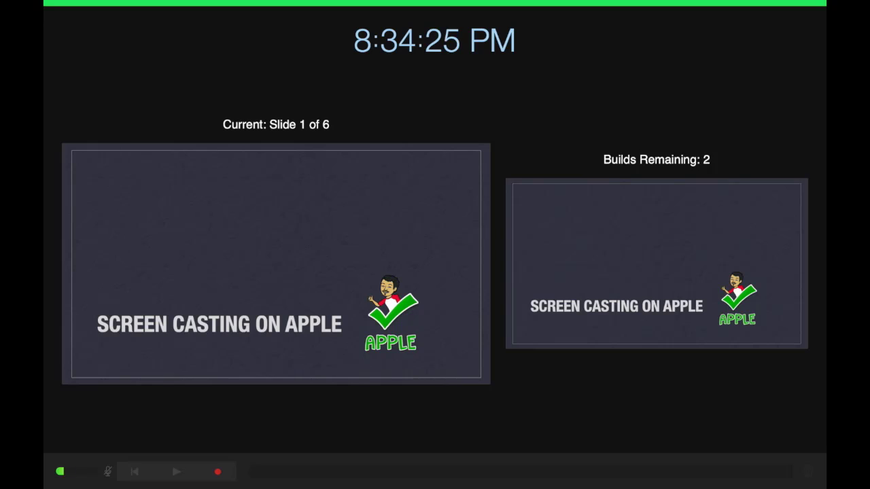
mouse_move(363, 45)
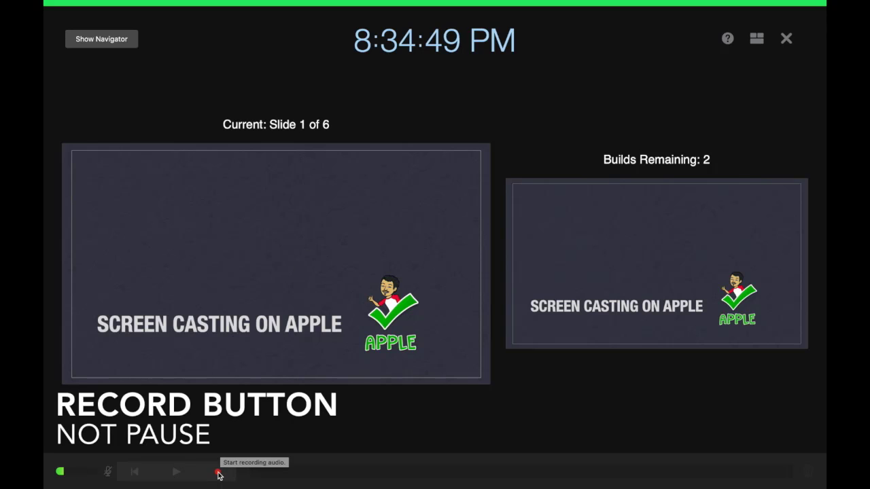
click(108, 471)
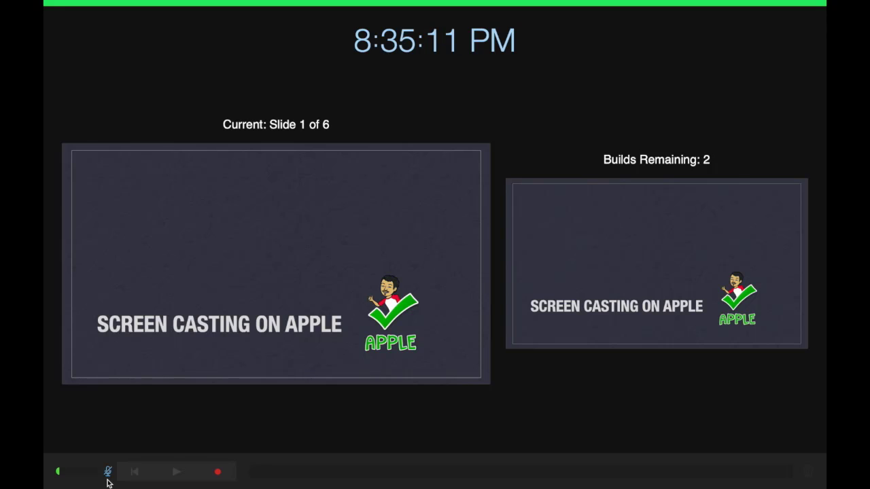
mouse_move(108, 470)
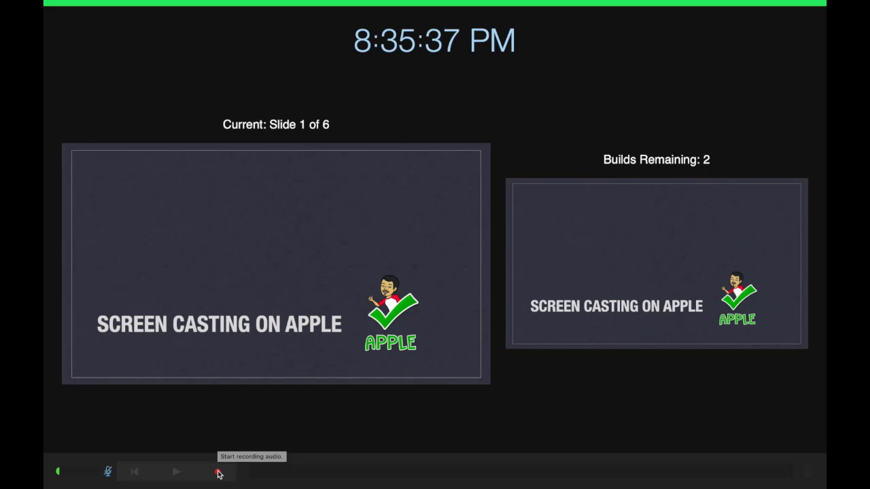
Step: Start recording the slideshow and advance through the title slide and all text builds of the presenter's introduction slide
click(218, 474)
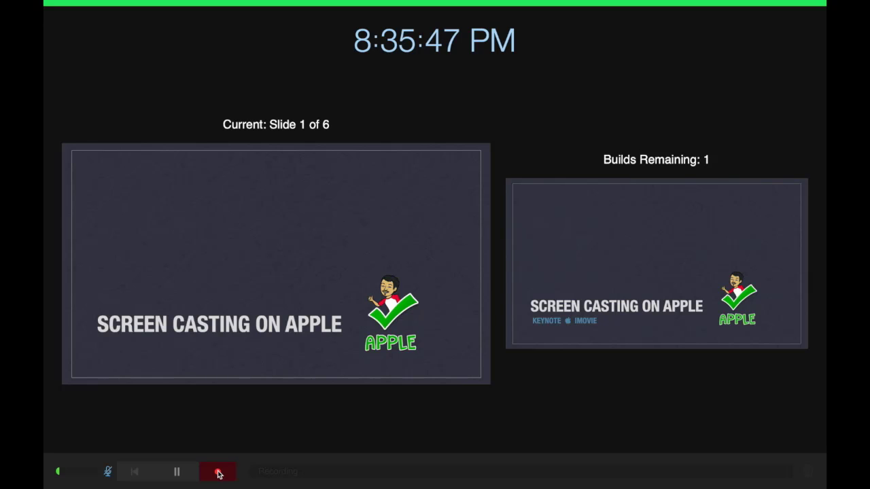
key(space)
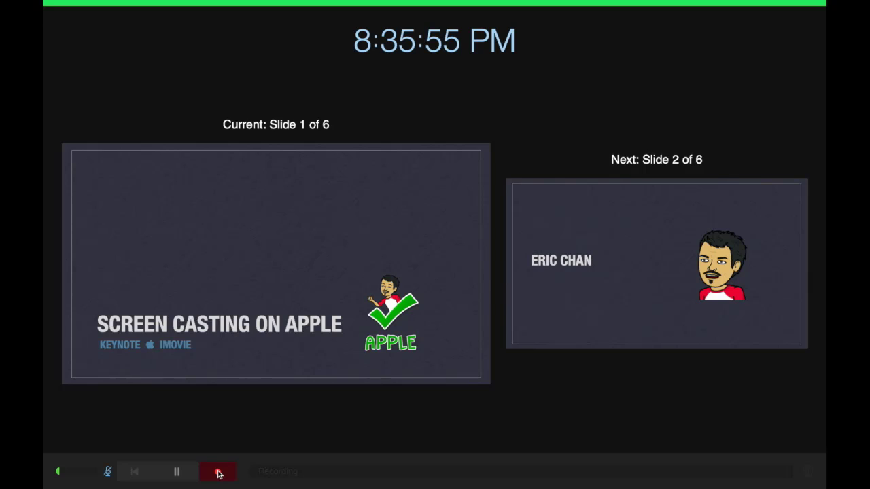
key(Right)
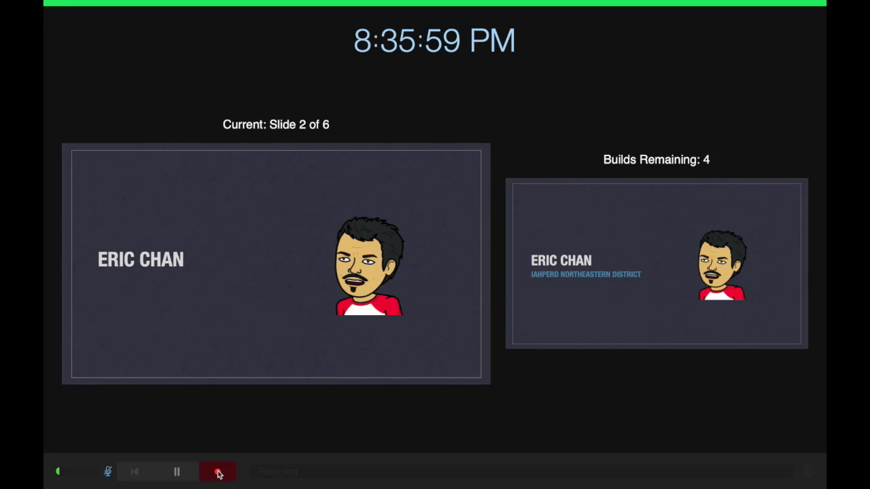
key(Right)
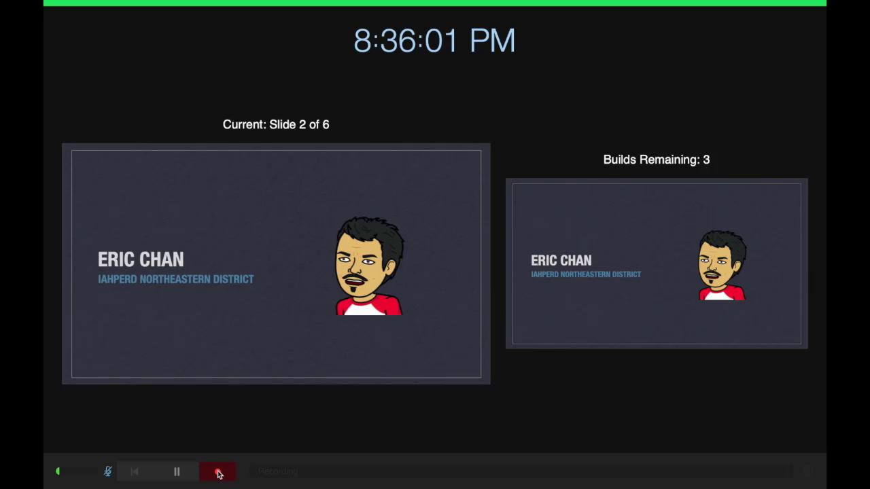
key(Right)
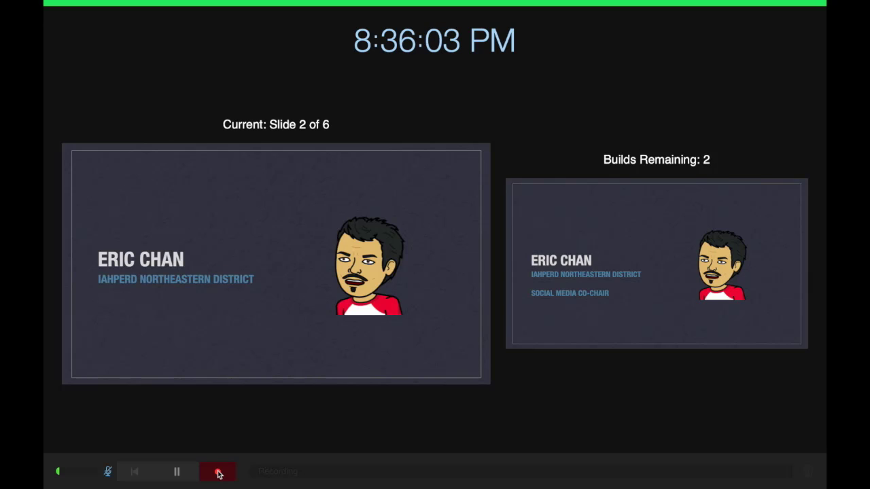
key(Right)
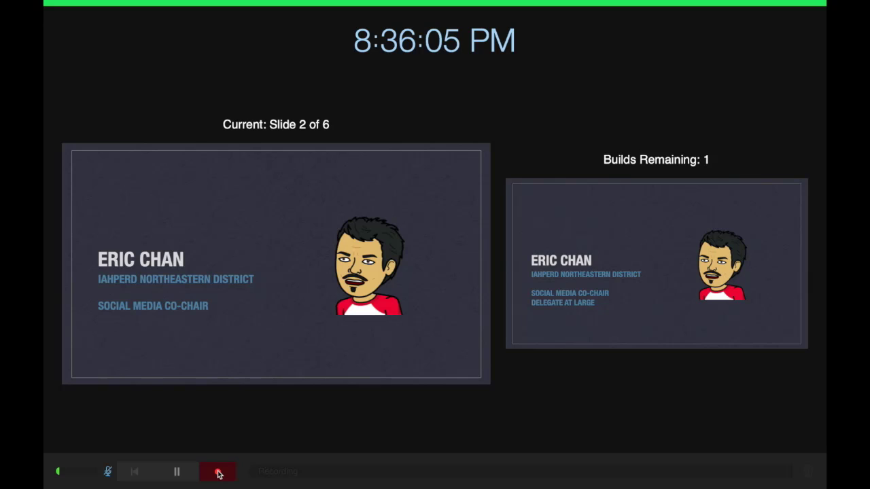
key(Right)
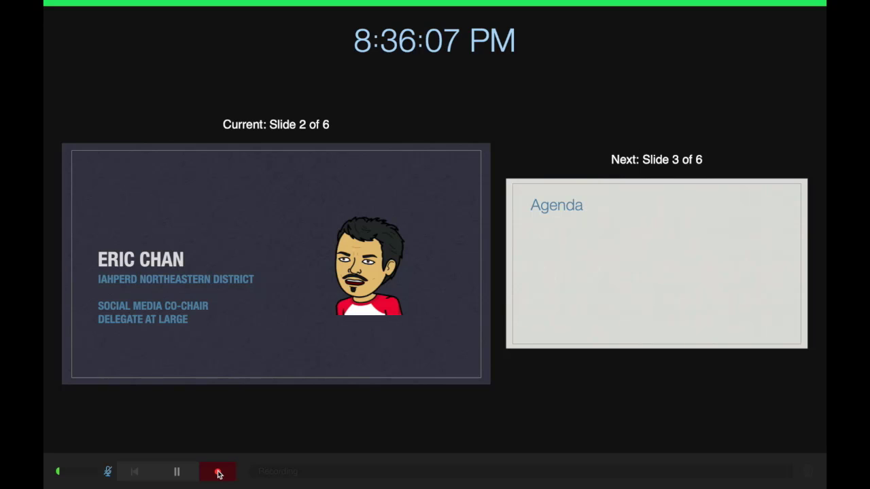
Step: Advance the recording to slide 3 (Agenda) and reveal its three bullets in time with the narration
key(Right)
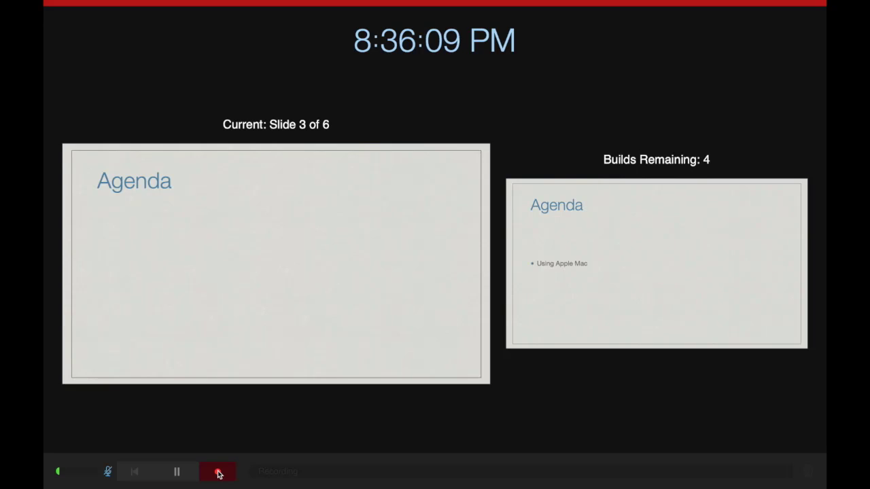
key(Right)
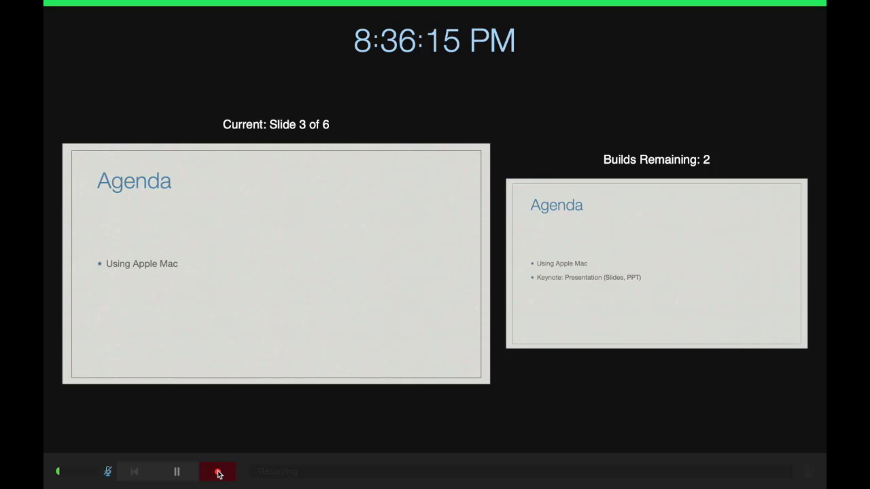
key(Right)
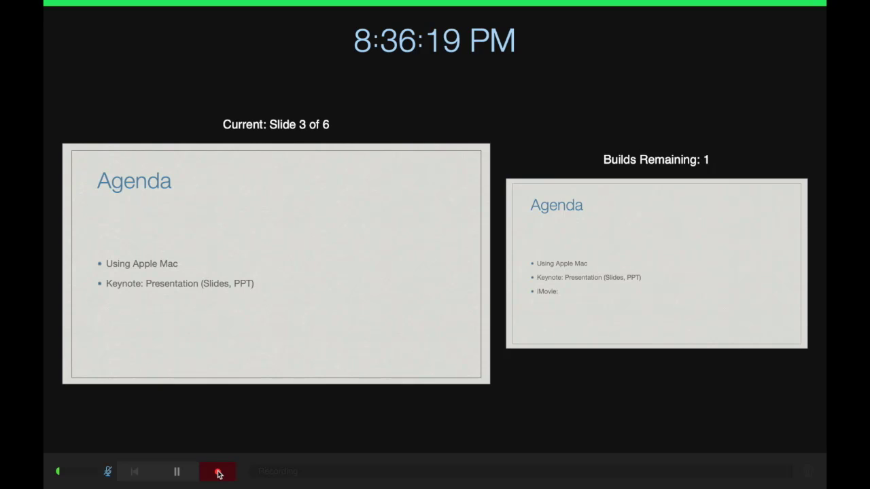
key(Right)
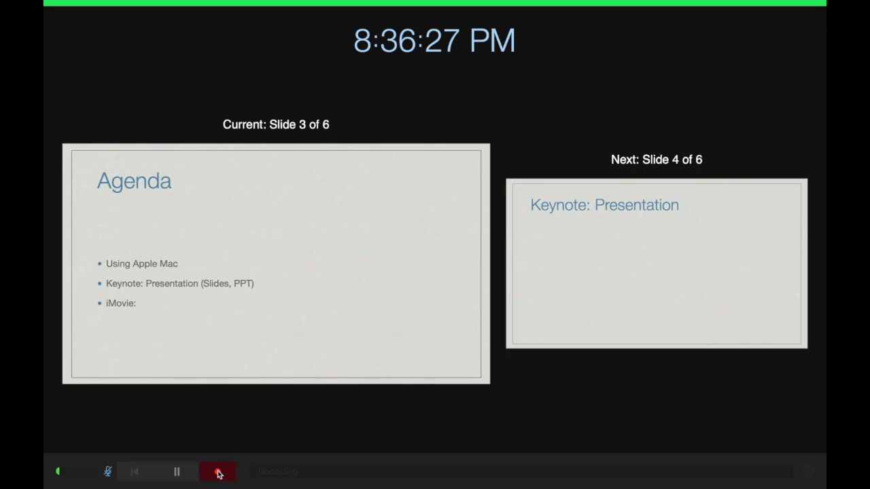
Step: Advance the recording to slide 4 (Keynote: Presentation) and reveal its five bullets in time with the narration
key(Right)
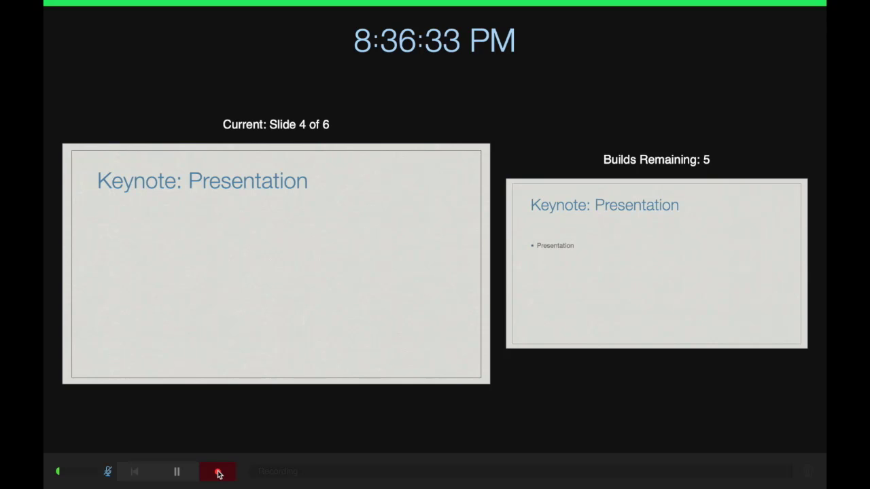
key(Right)
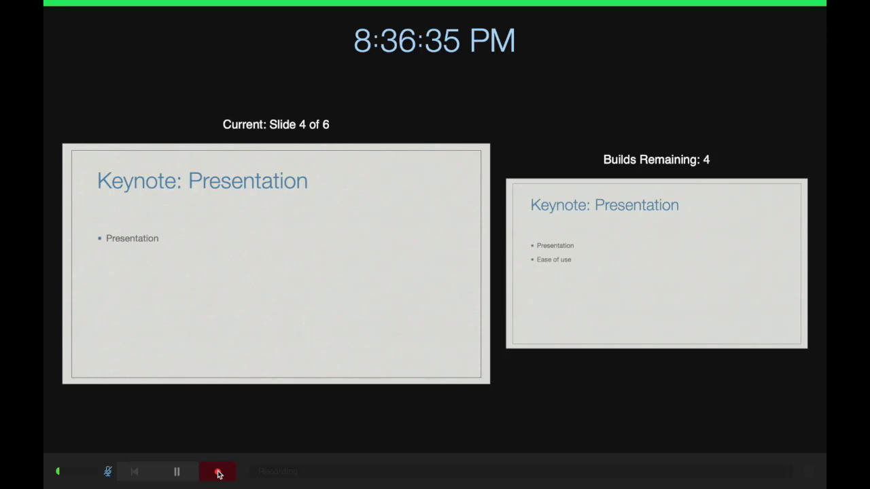
key(Right)
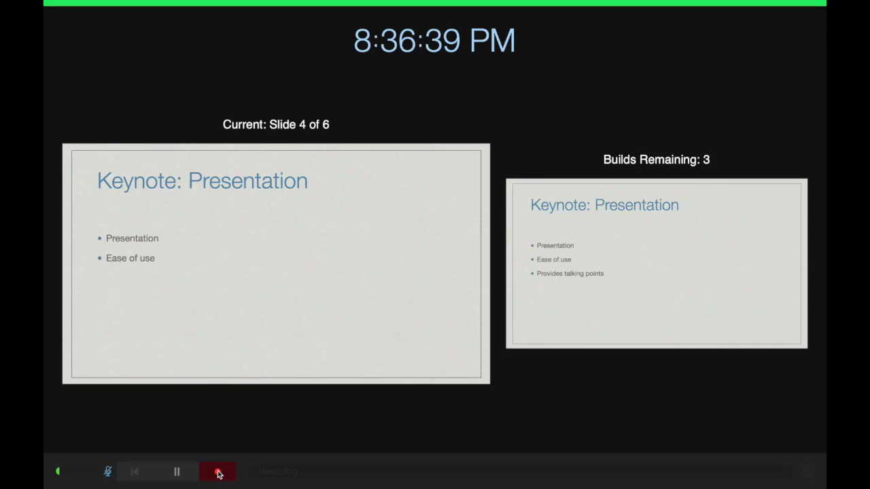
key(Right)
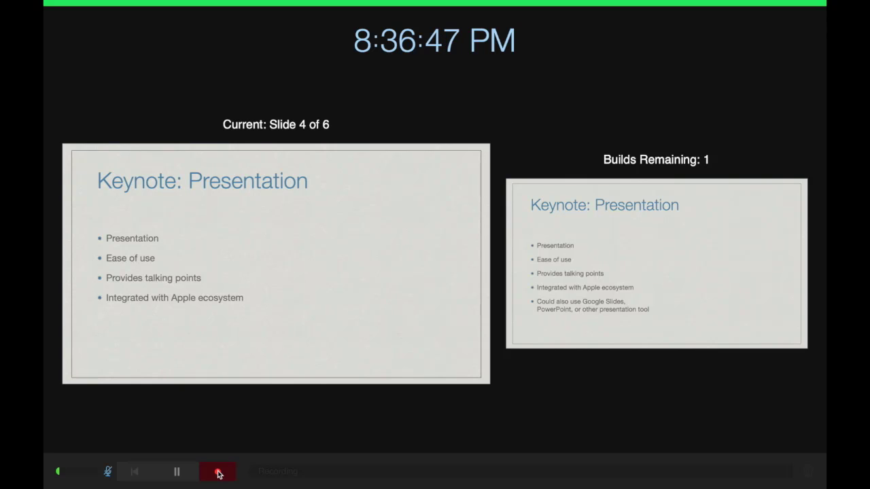
key(space)
Step: Record slide 5 (iMovie) with its audio and four bullets, and stop the recording and exit the presenter view
key(space)
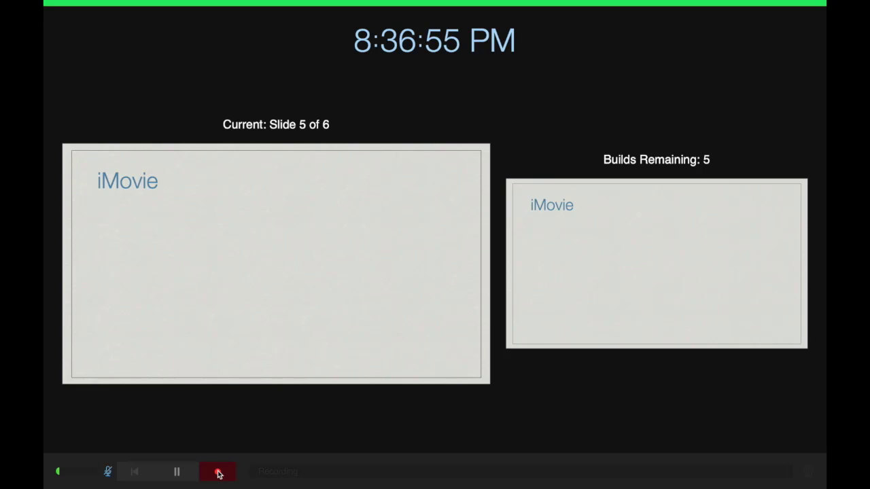
key(Right)
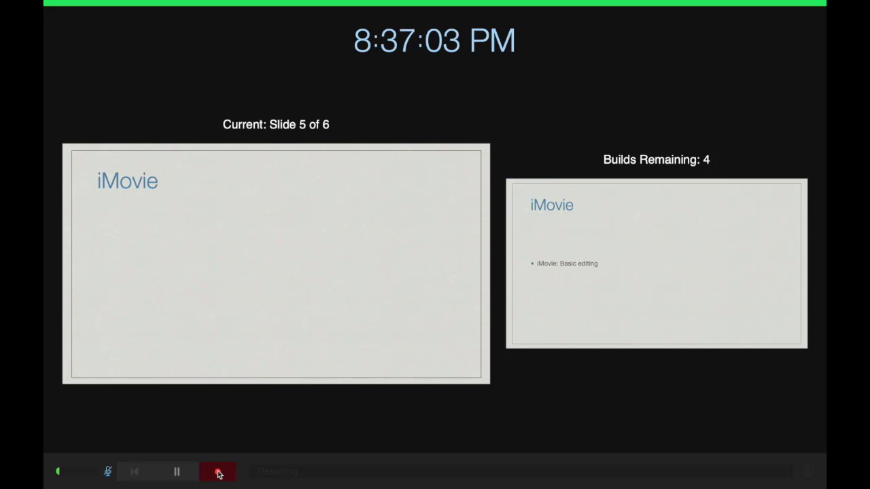
key(Right)
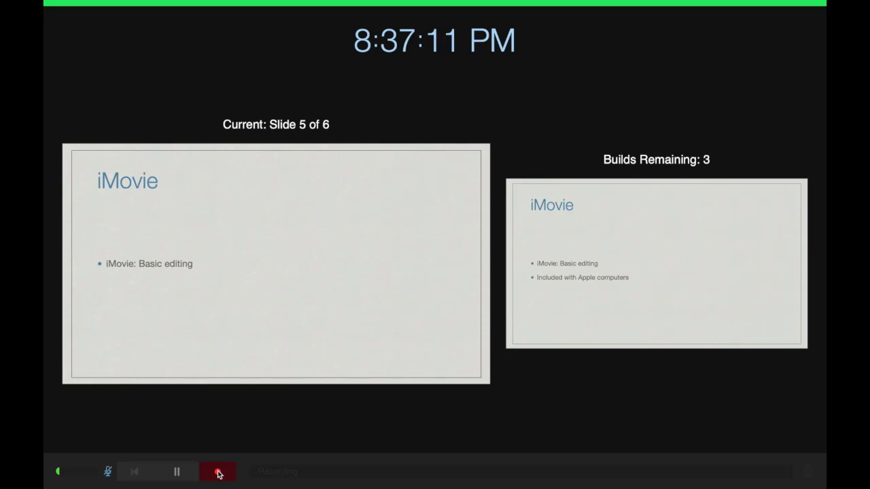
key(Right)
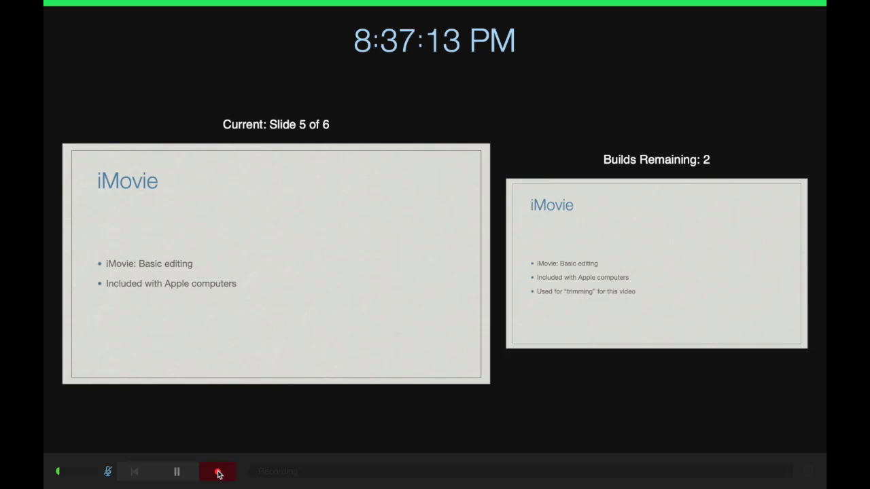
key(Right)
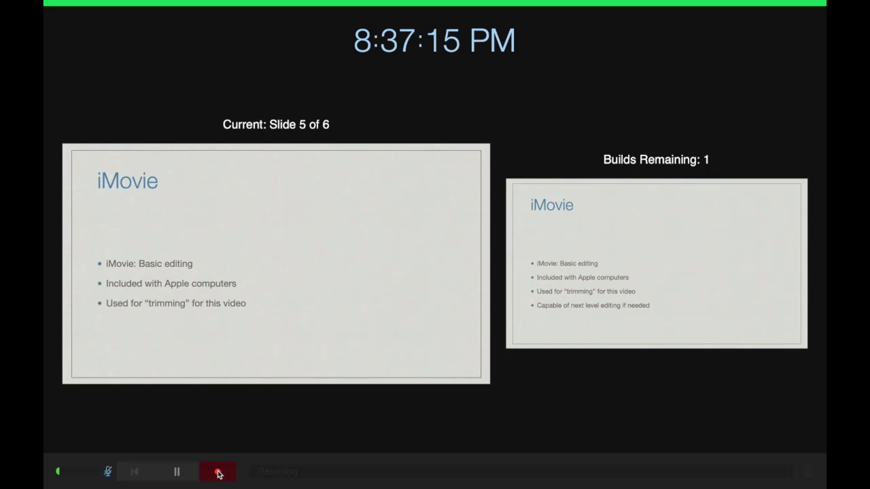
key(Right)
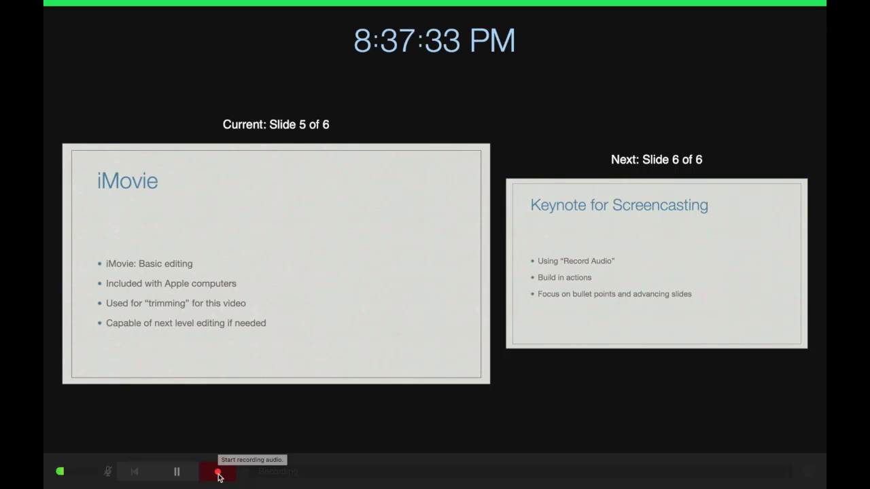
click(218, 472)
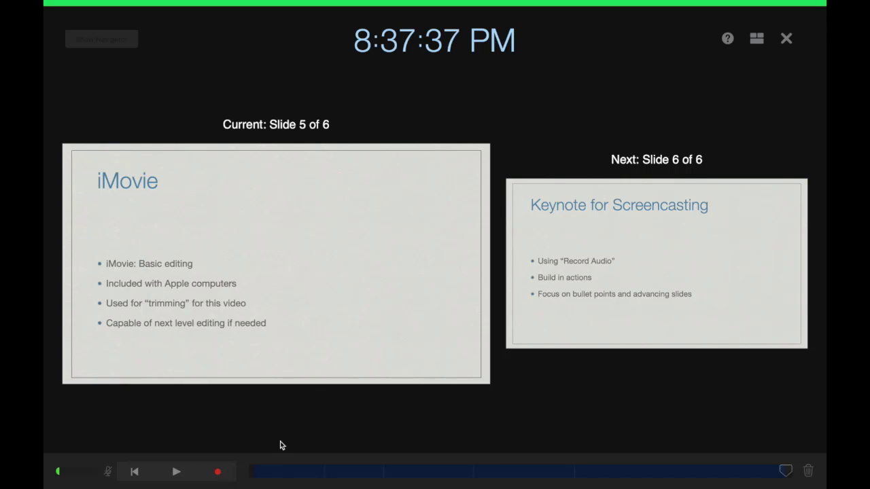
key(Escape)
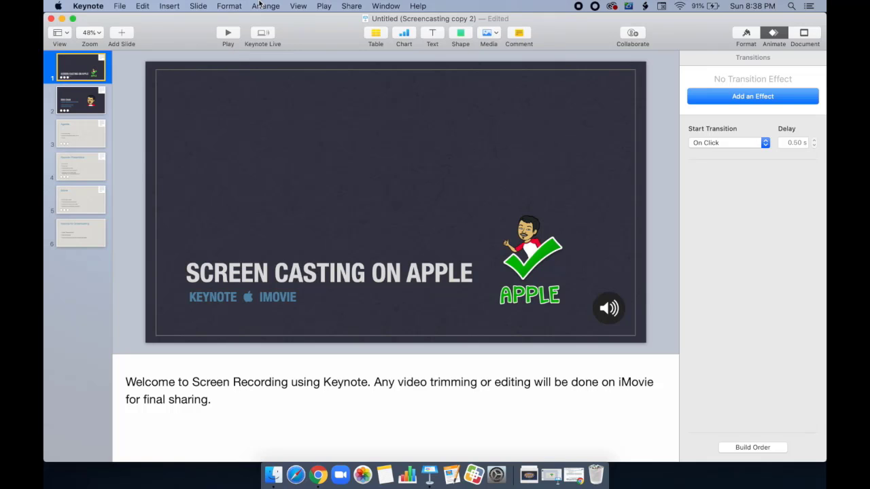
Step: Set up a movie export of the presentation using the slideshow recording playback at 720p resolution and proceed to the save options
click(120, 5)
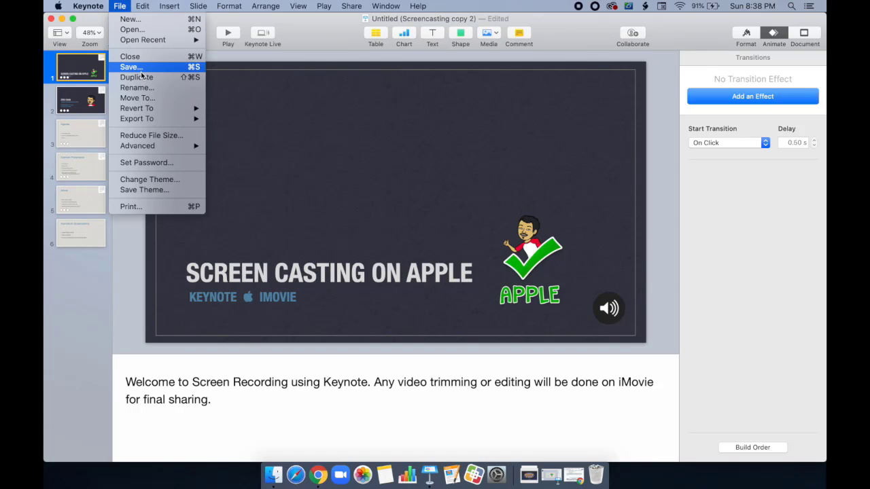
mouse_move(151, 119)
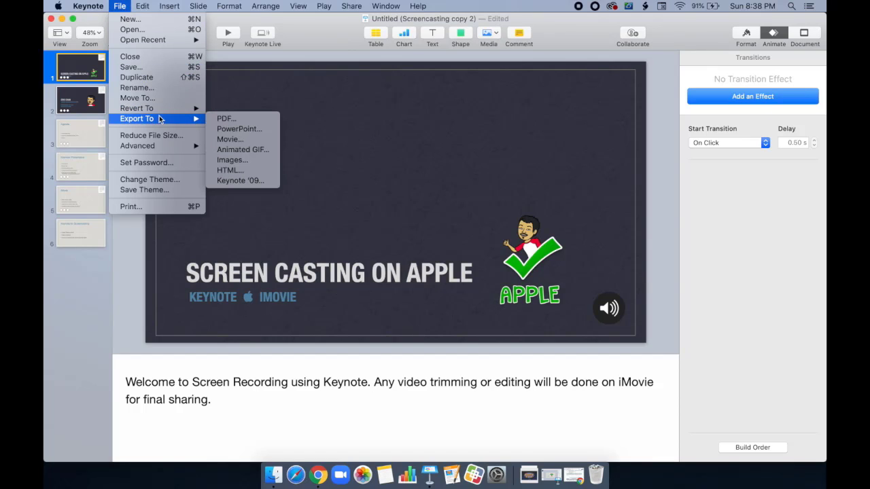
click(226, 139)
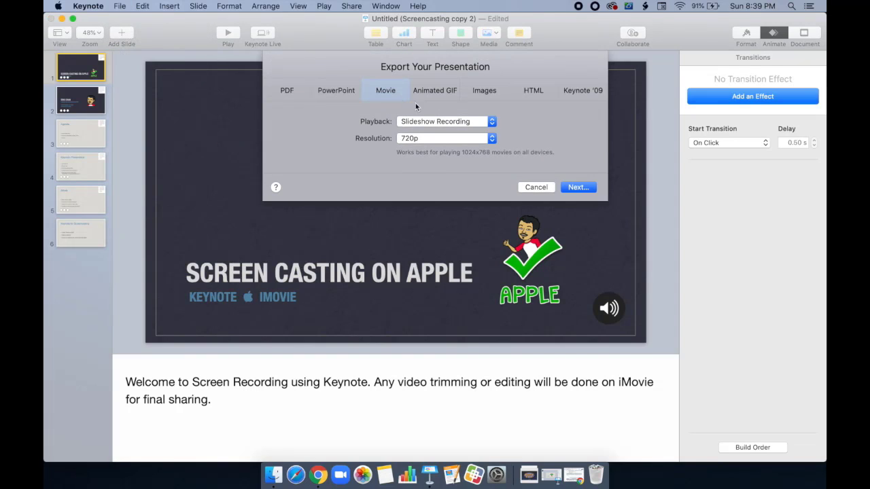
click(432, 140)
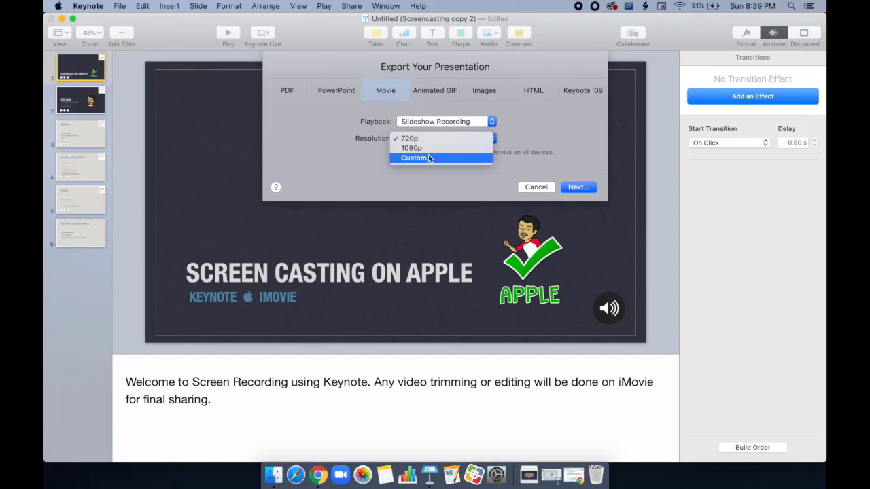
click(427, 140)
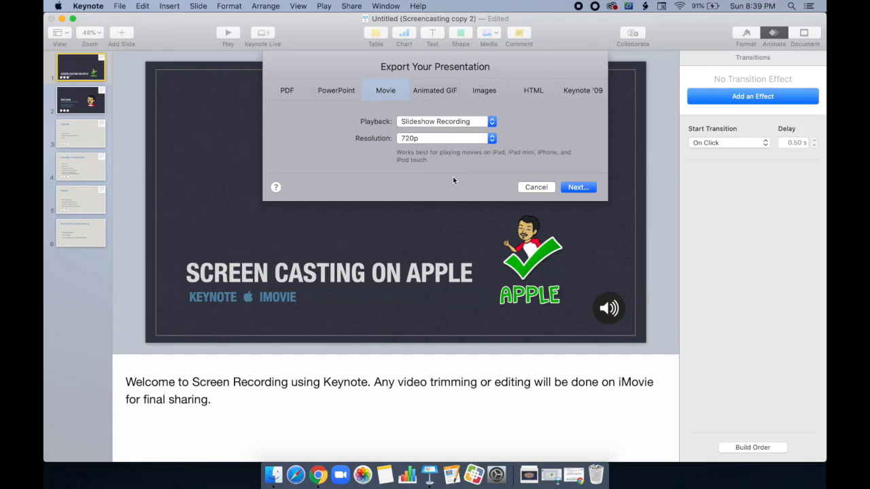
click(575, 187)
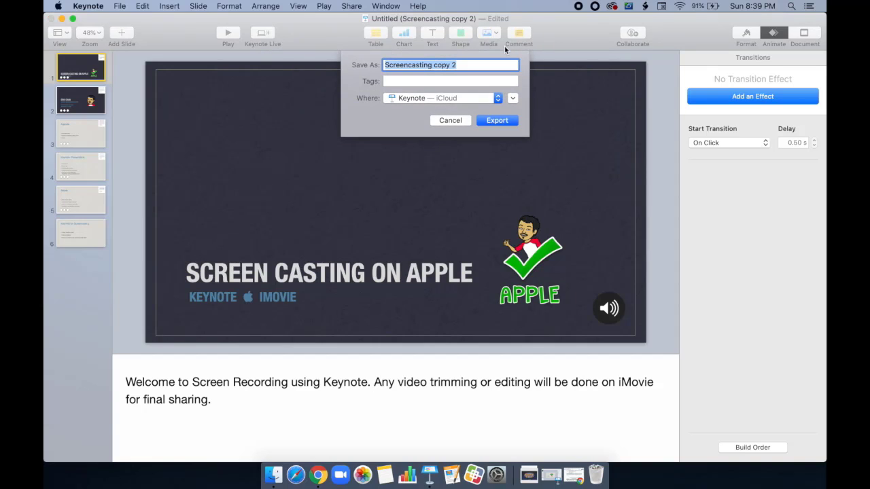
Step: Name the exported movie "Keynote Recording Video", choose the Desktop as its destination, and export it
text(Keyn)
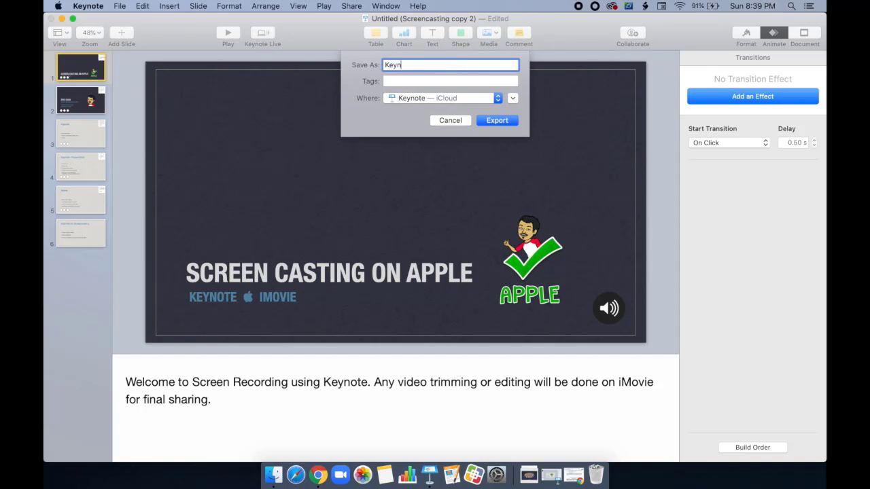
text(ote Recording Video)
click(494, 99)
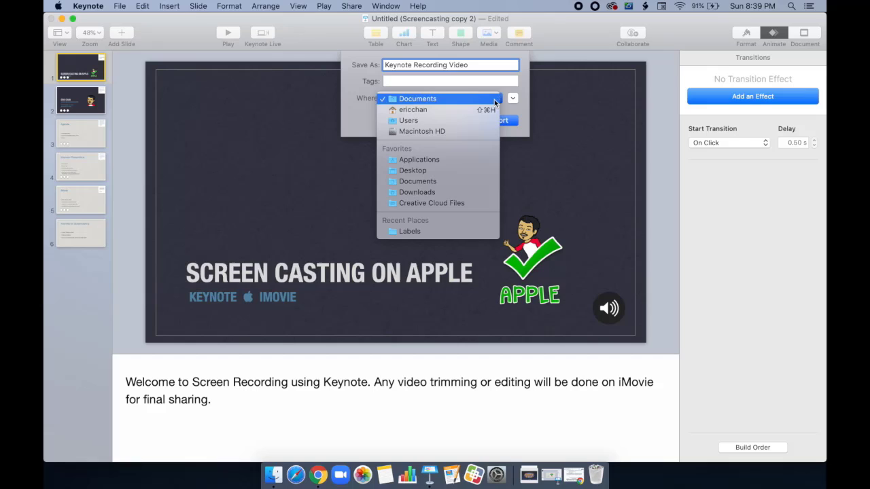
click(460, 174)
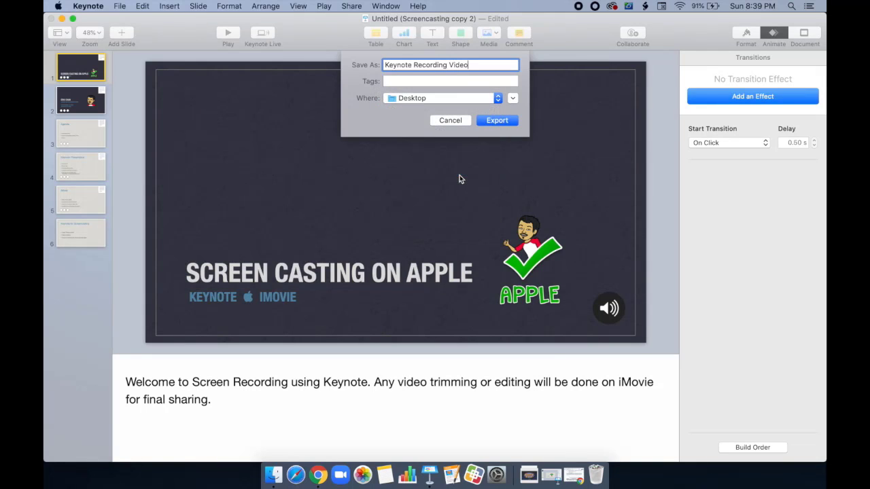
click(496, 122)
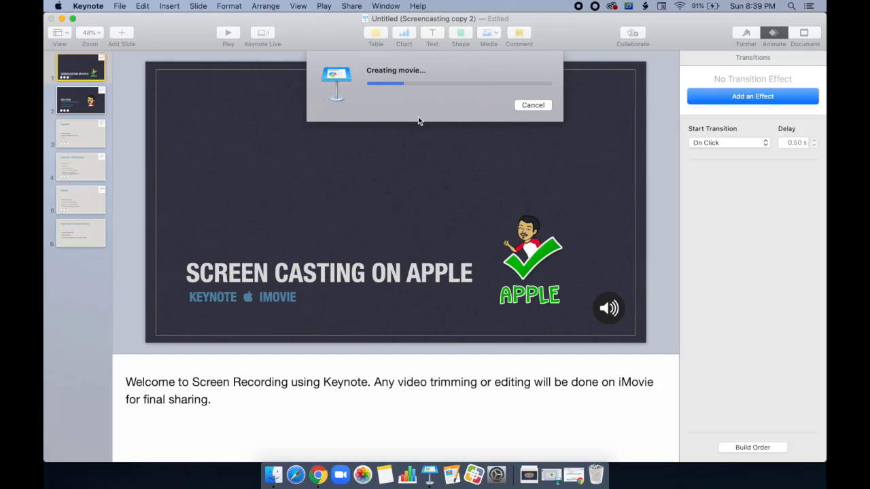
Step: Shift the presentation window aside to check the desktop, move it back, and minimize it
drag(608, 23, 494, 22)
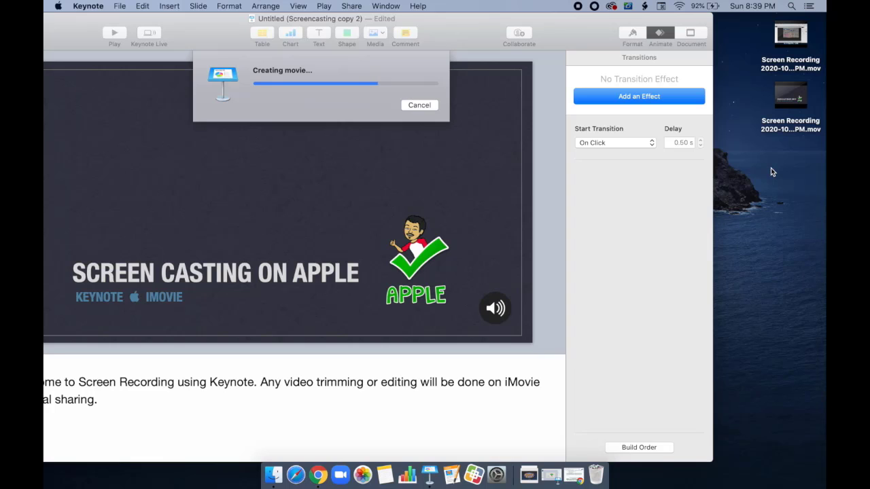
drag(592, 19, 703, 4)
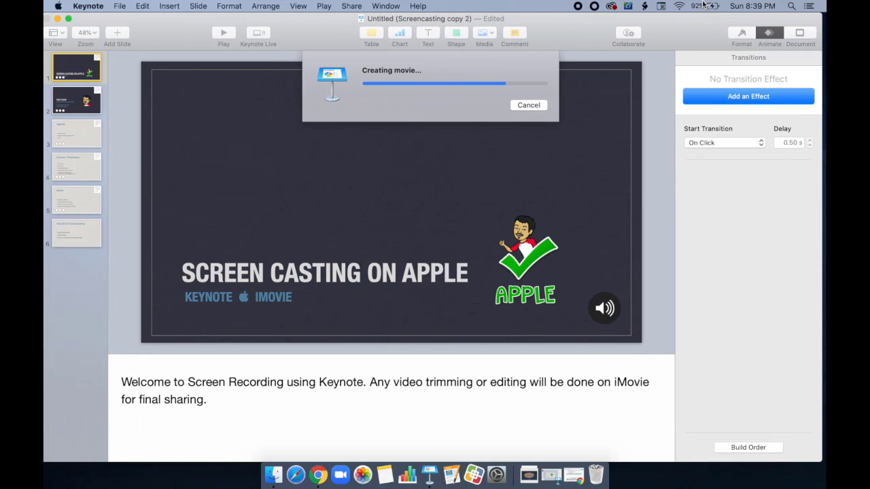
click(68, 18)
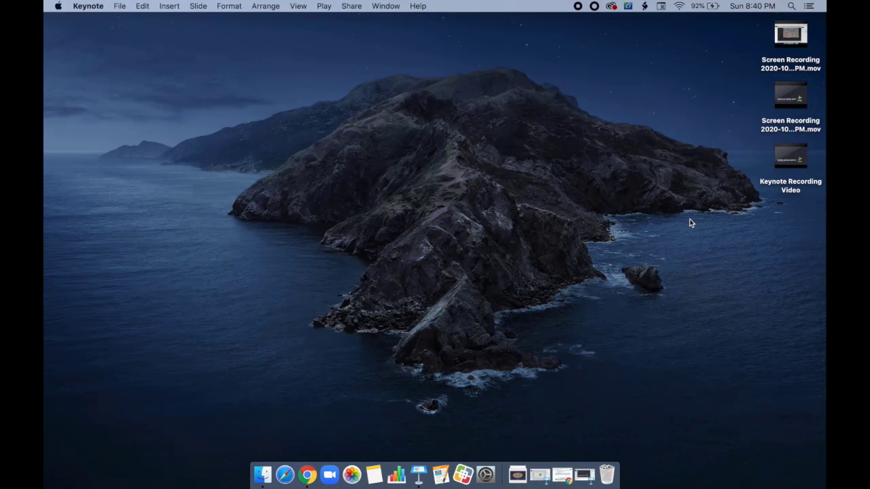
Step: Preview the exported "Keynote Recording Video" on the desktop with Quick Look, then close the preview and deselect the file
click(779, 170)
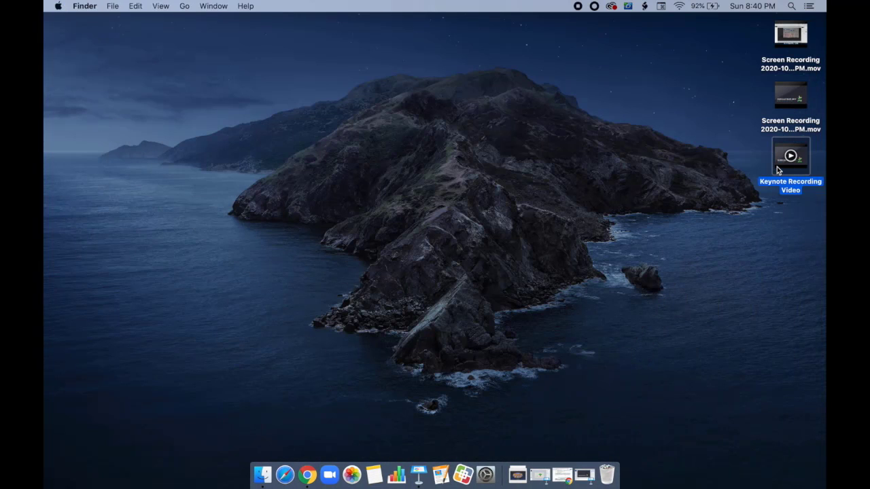
key(space)
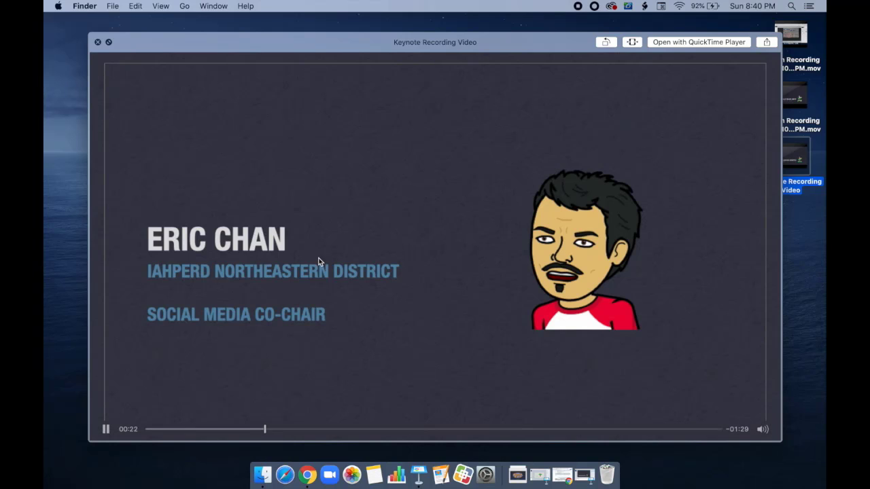
click(98, 42)
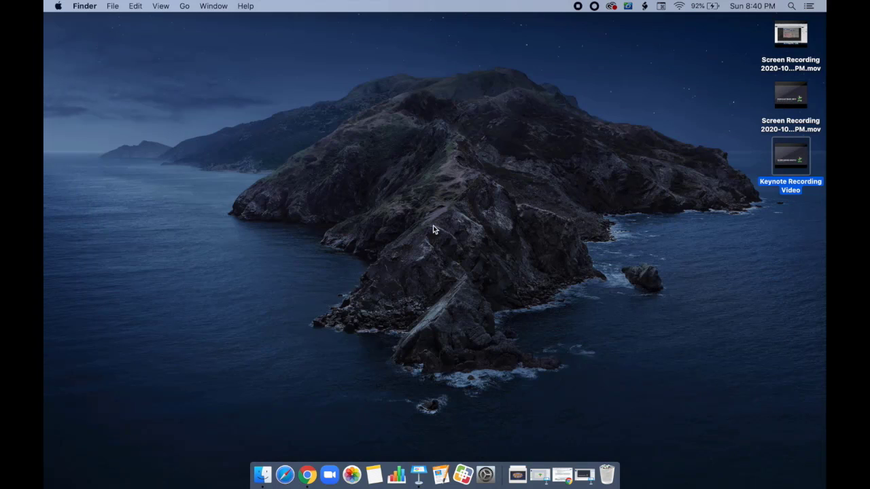
click(650, 253)
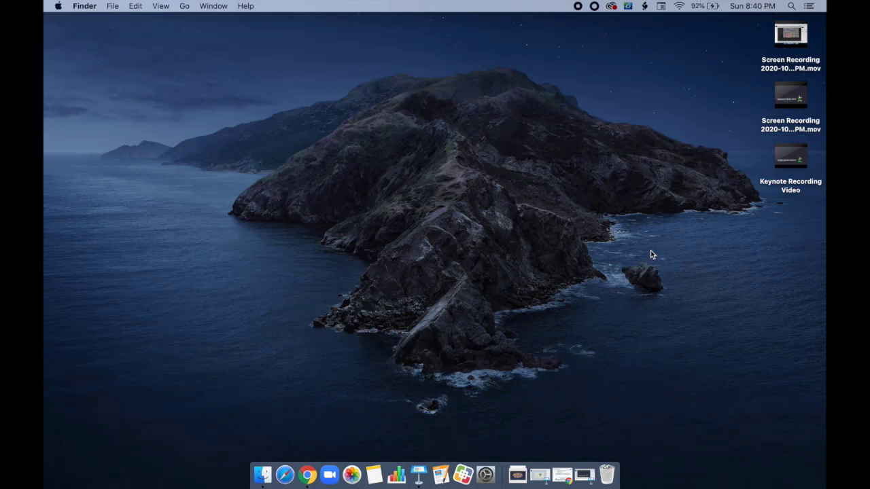
Step: Reopen the Quick Look preview of "Keynote Recording Video", pause playback near the beginning, and close the preview
click(783, 189)
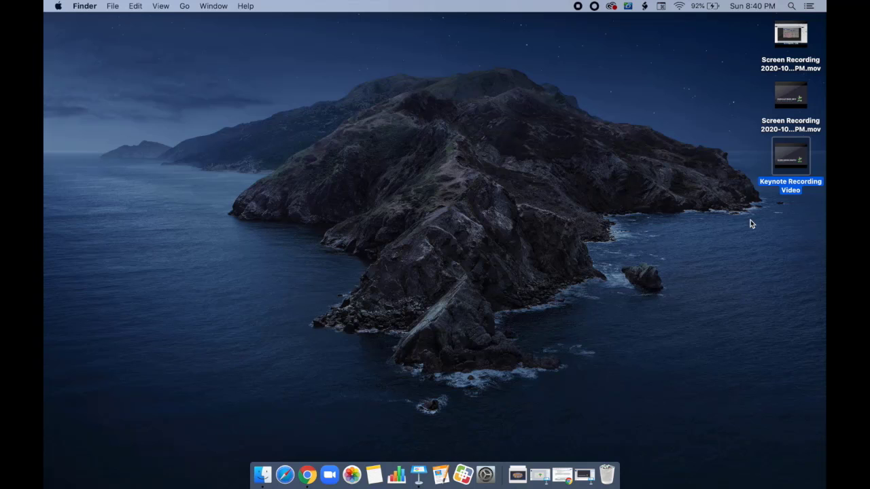
key(space)
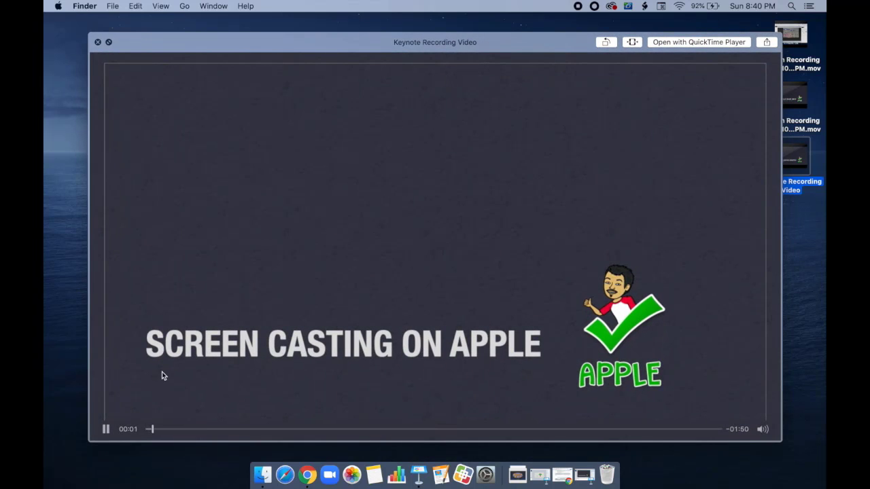
click(106, 428)
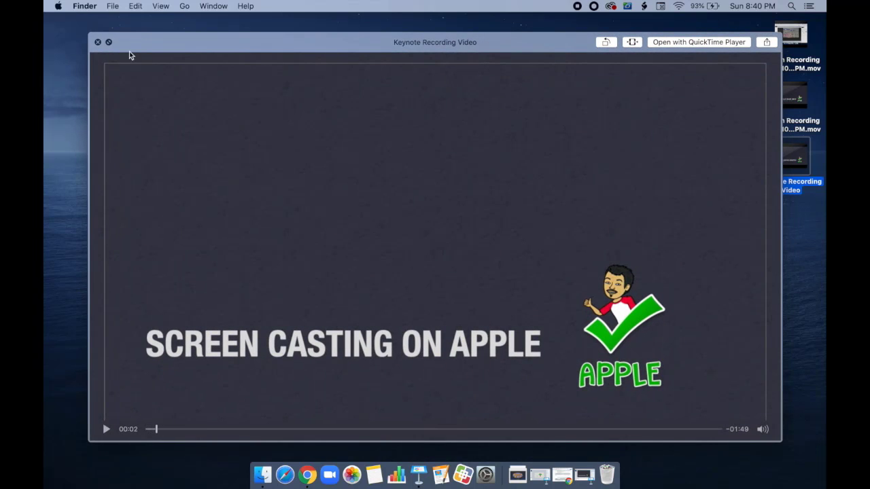
click(97, 42)
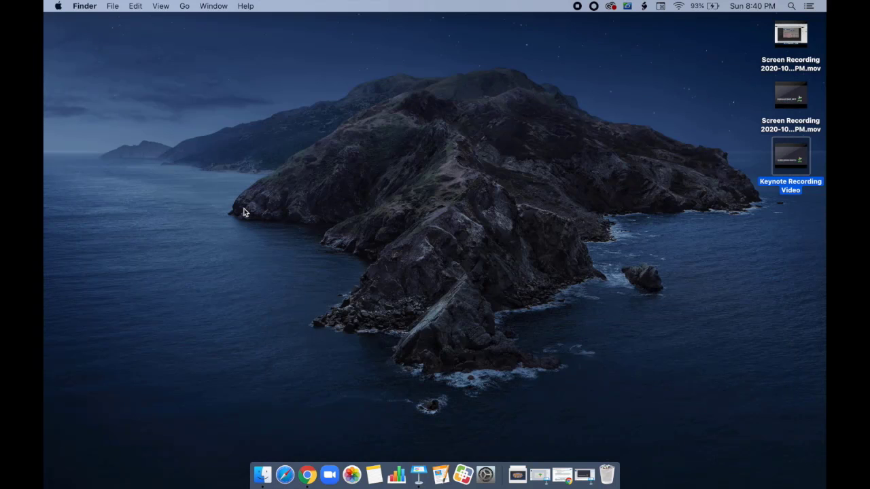